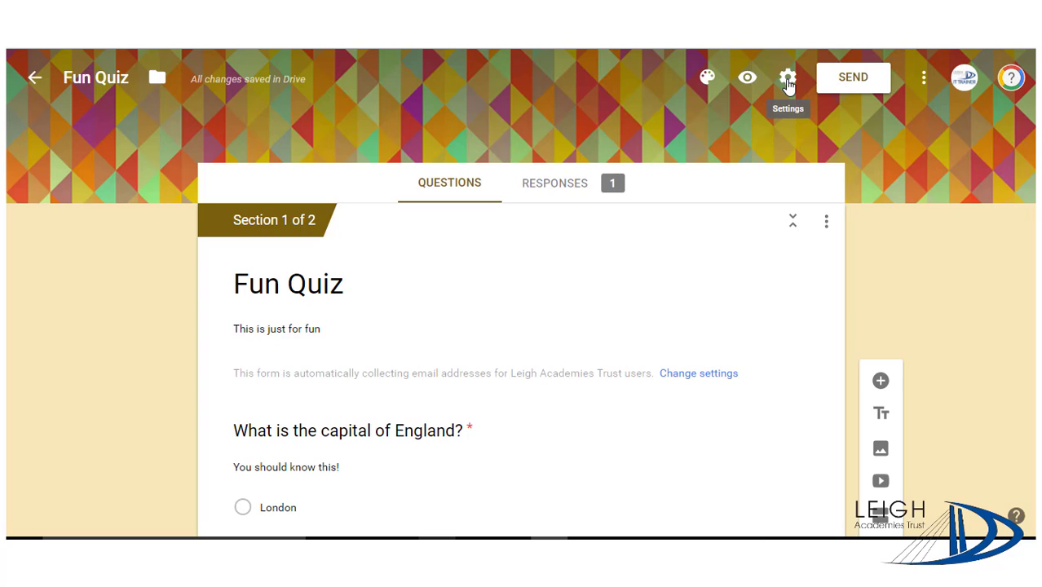
Step: Make Fun Quiz a quiz that releases marks immediately, hide correct answers, and save
left_click(788, 82)
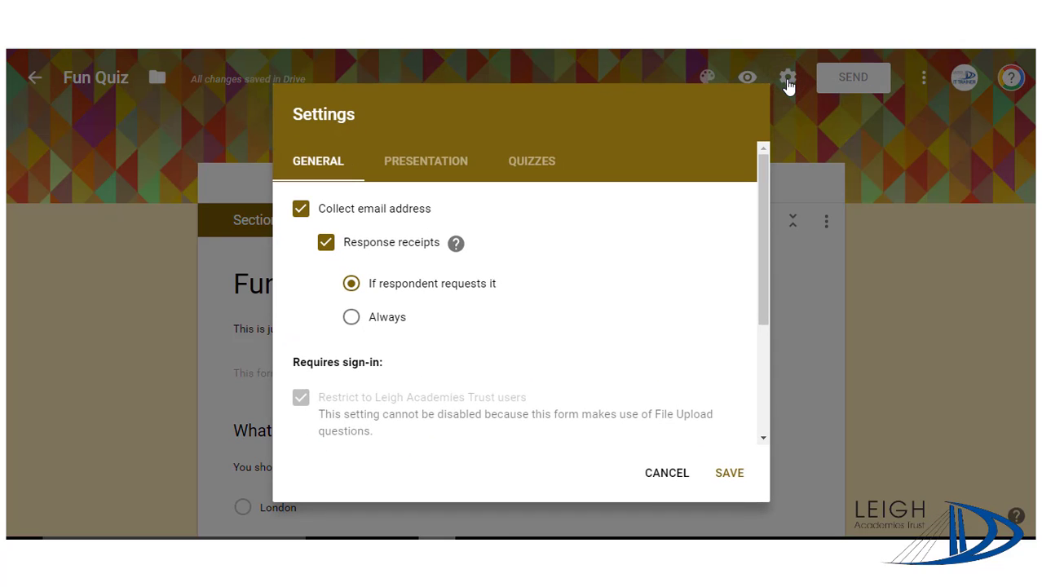
left_click(542, 169)
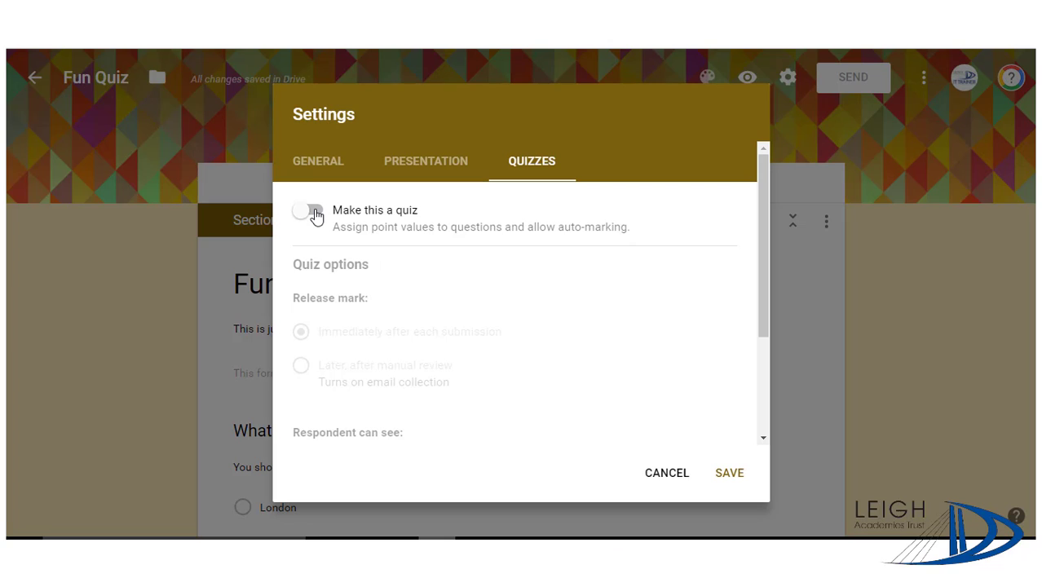
left_click(314, 212)
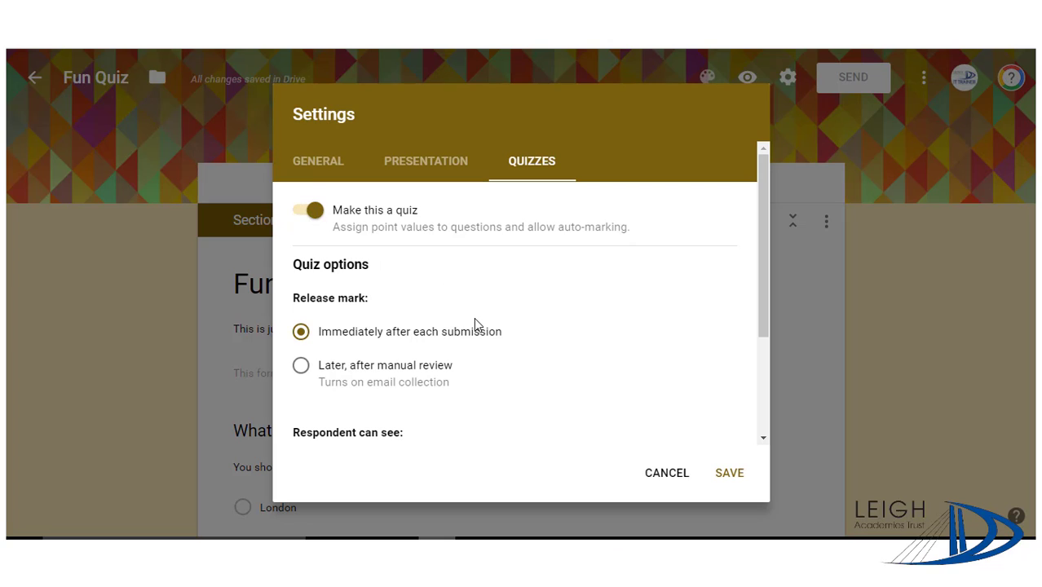
left_click_drag(759, 312, 761, 353)
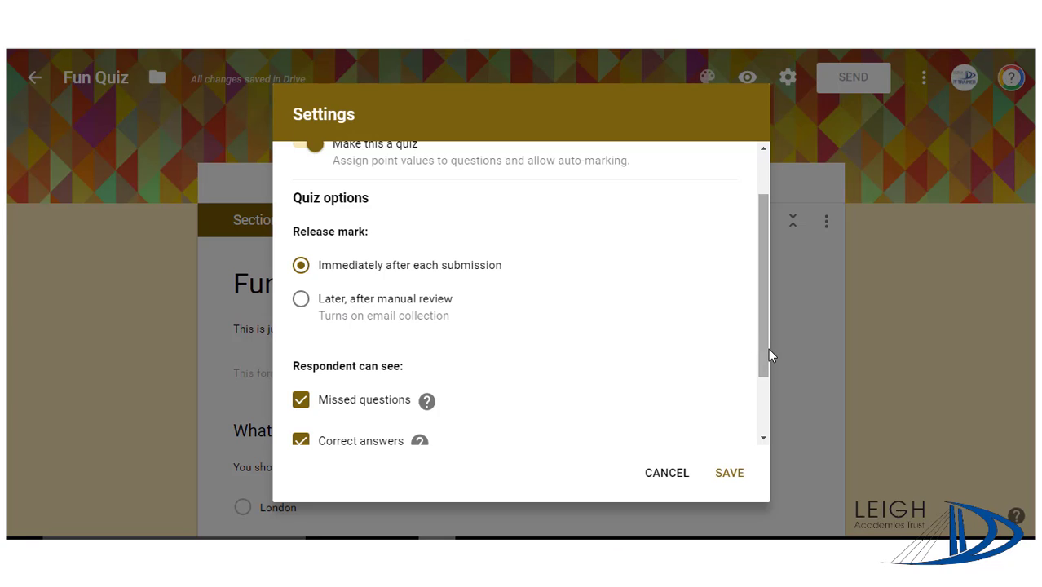
left_click_drag(763, 357, 762, 412)
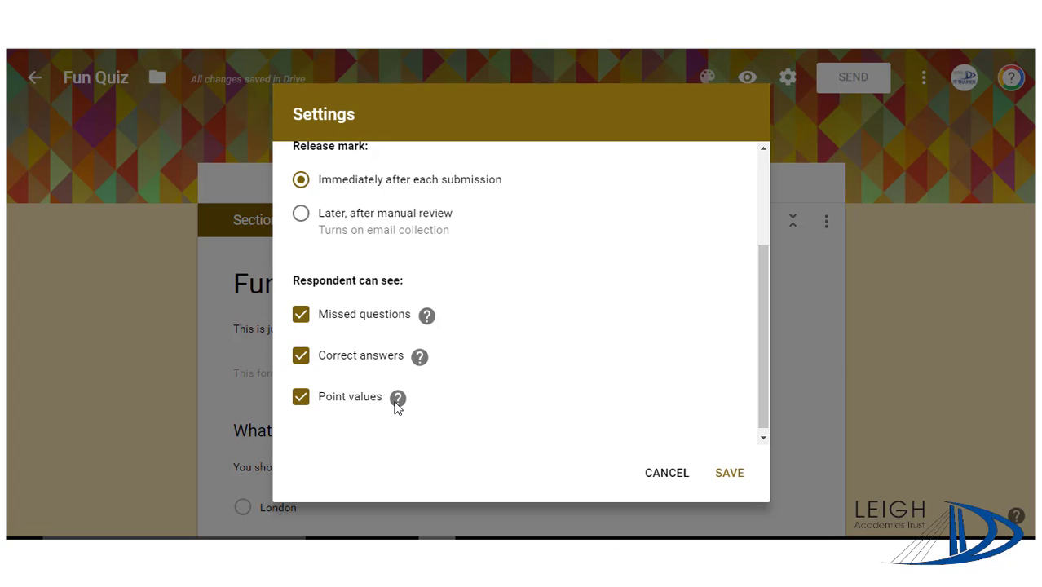
mouse_move(396, 406)
left_click(301, 356)
left_click(730, 473)
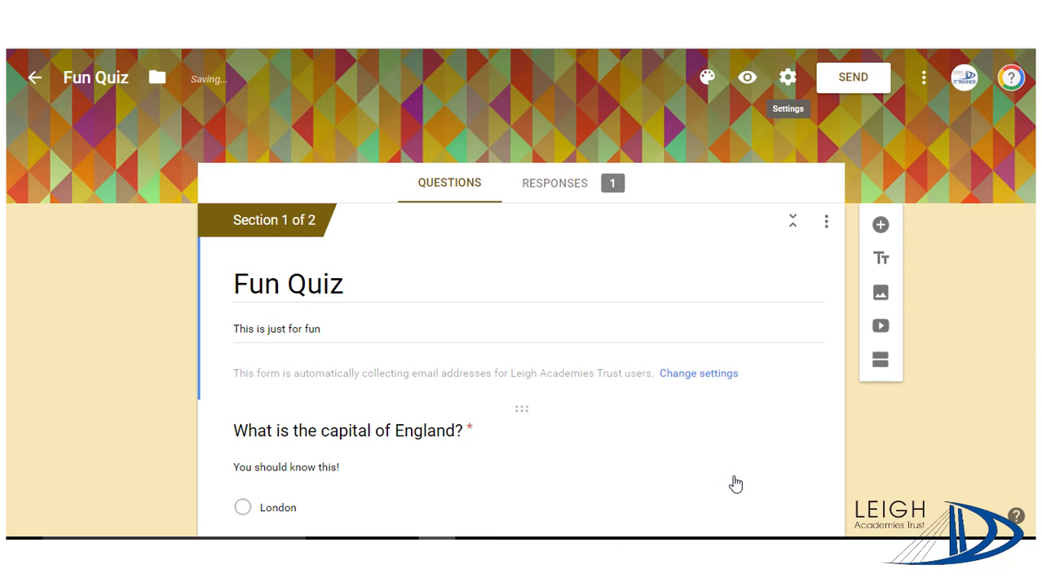
Step: Set London as the 1-point correct answer to the capital of England question
scroll(733, 483, "down", 2)
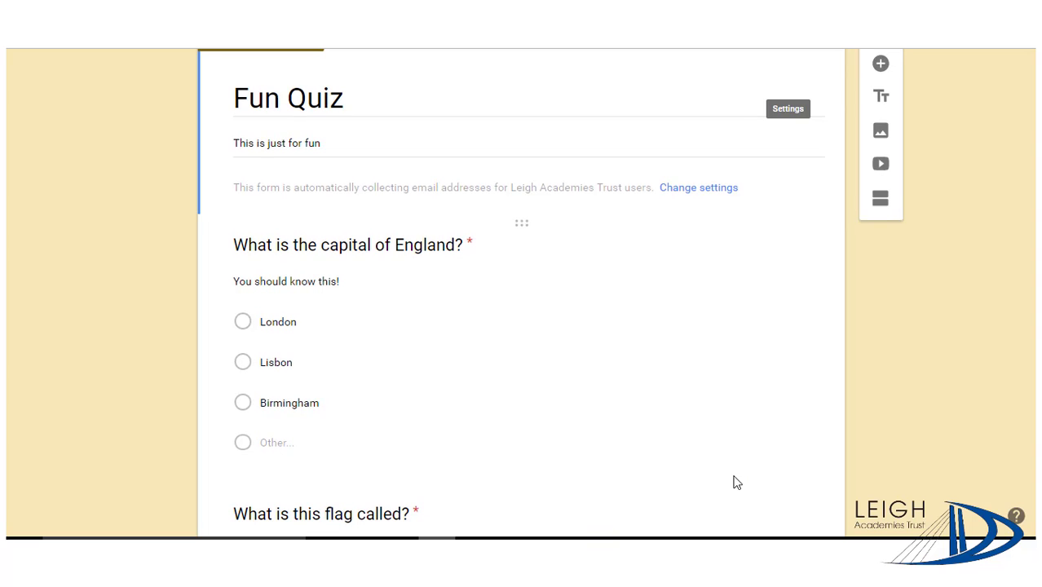
left_click(586, 234)
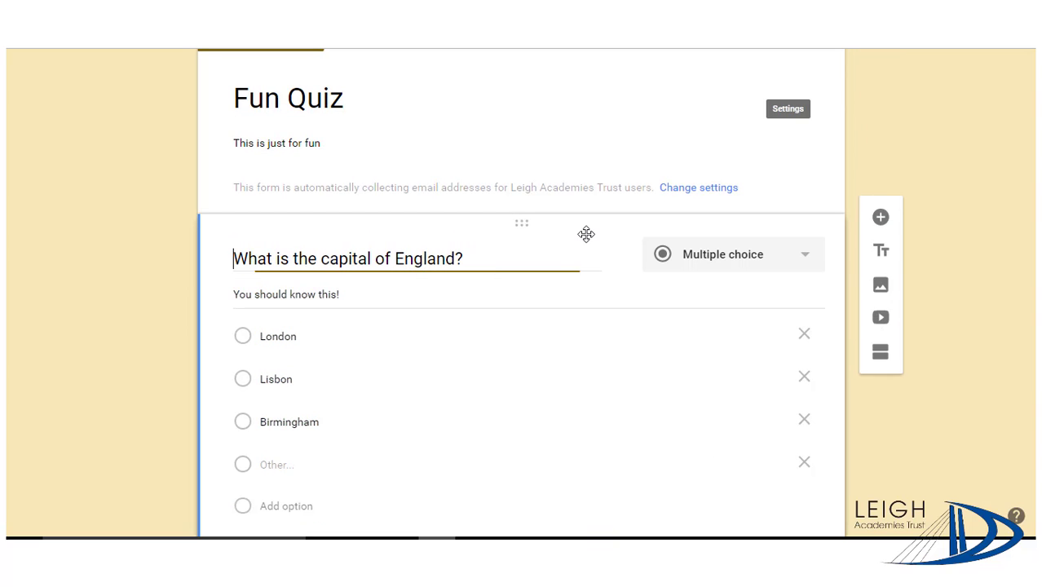
scroll(679, 274, "down", 2)
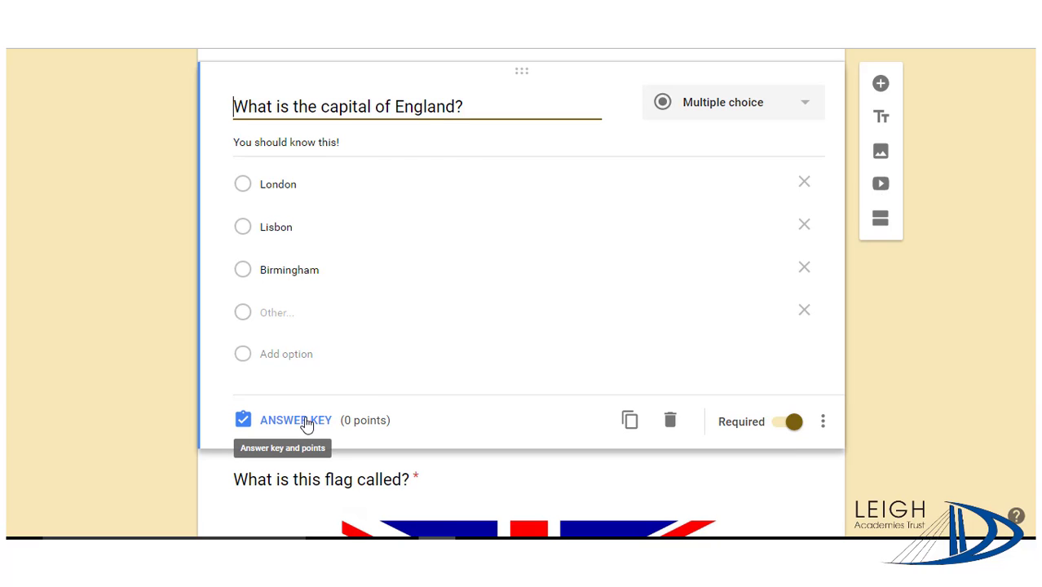
left_click(306, 426)
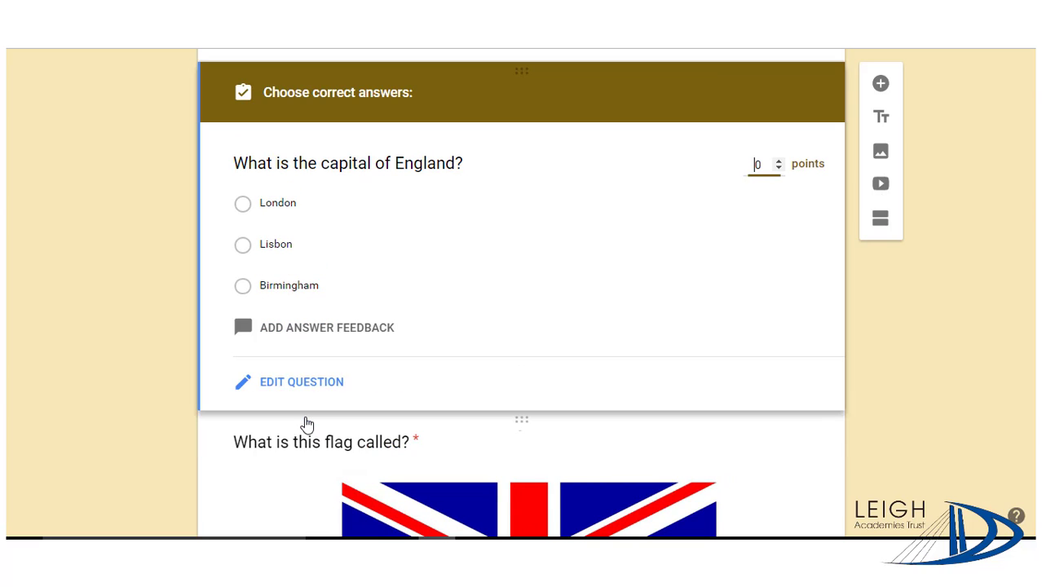
left_click(779, 164)
left_click(243, 206)
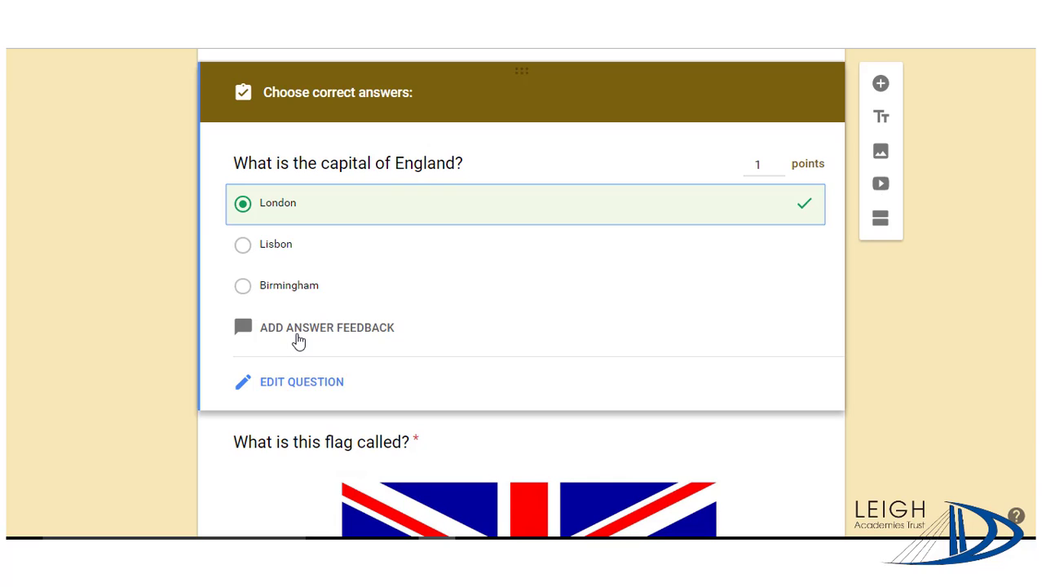
left_click(297, 338)
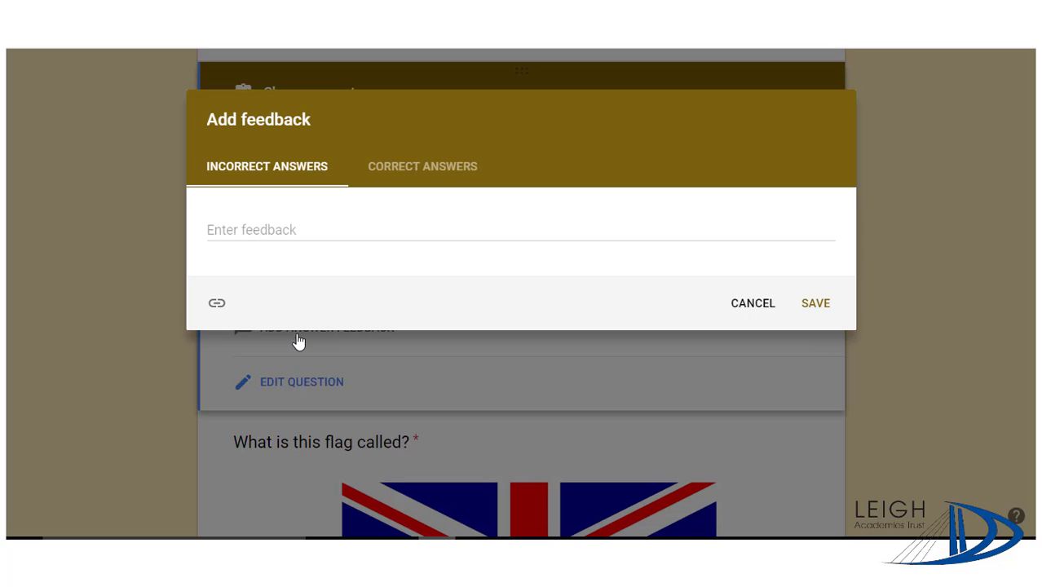
Step: Enter incorrect-answer feedback 'I think you should have known this', fixing the 'yiou' typo
left_click(271, 227)
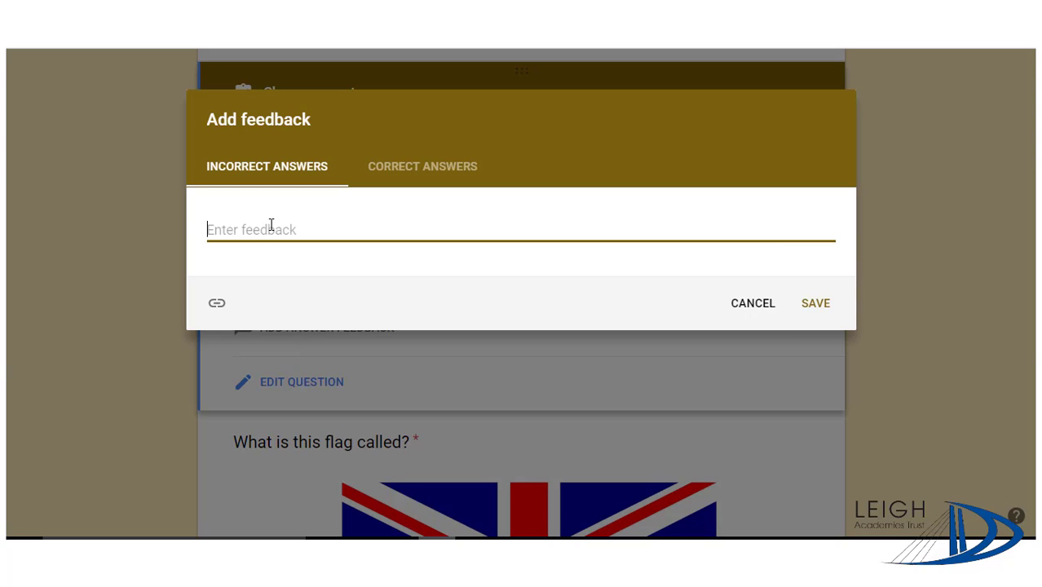
type("I think yiou should have ")
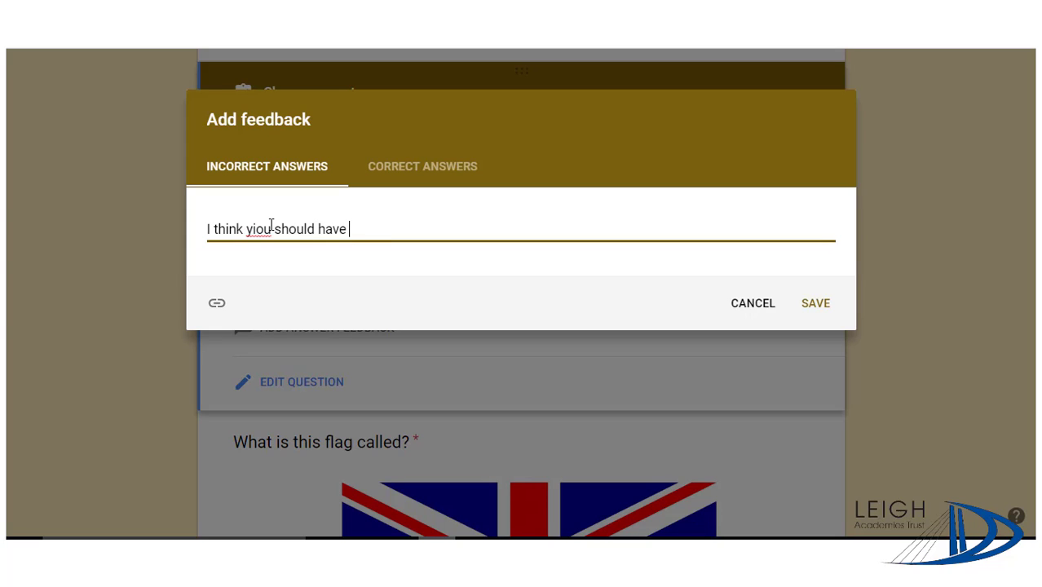
type("known this")
left_click(257, 229)
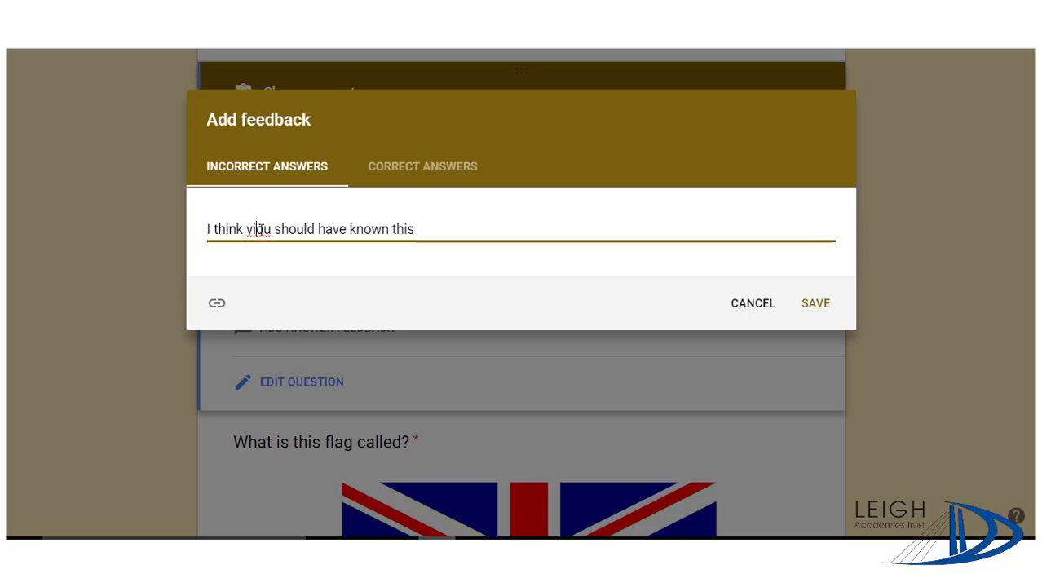
key("BackSpace")
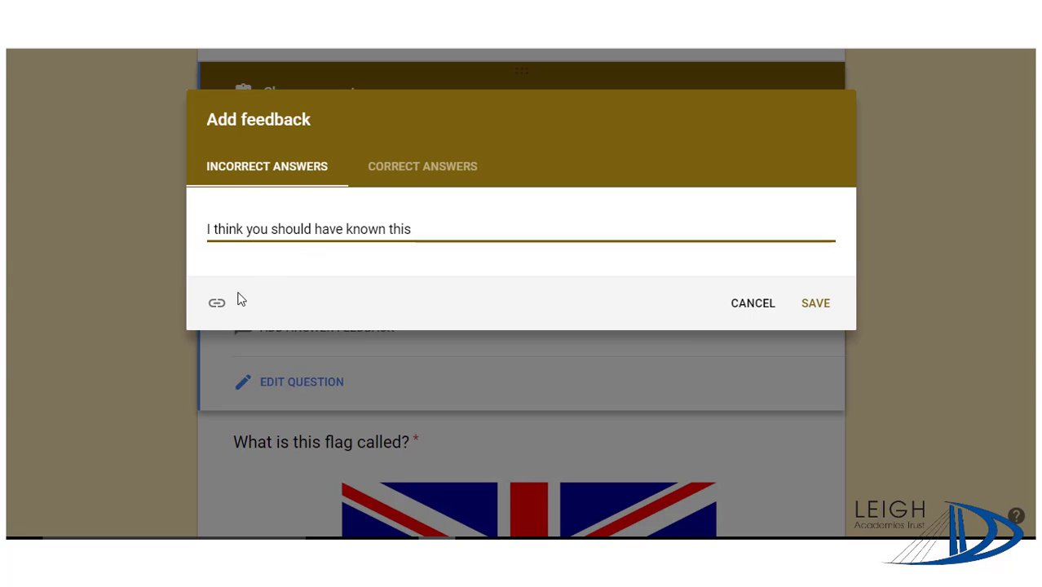
Step: Attach a 'Capital of the World' link using the pasted capitals-of-the-world address
left_click(217, 306)
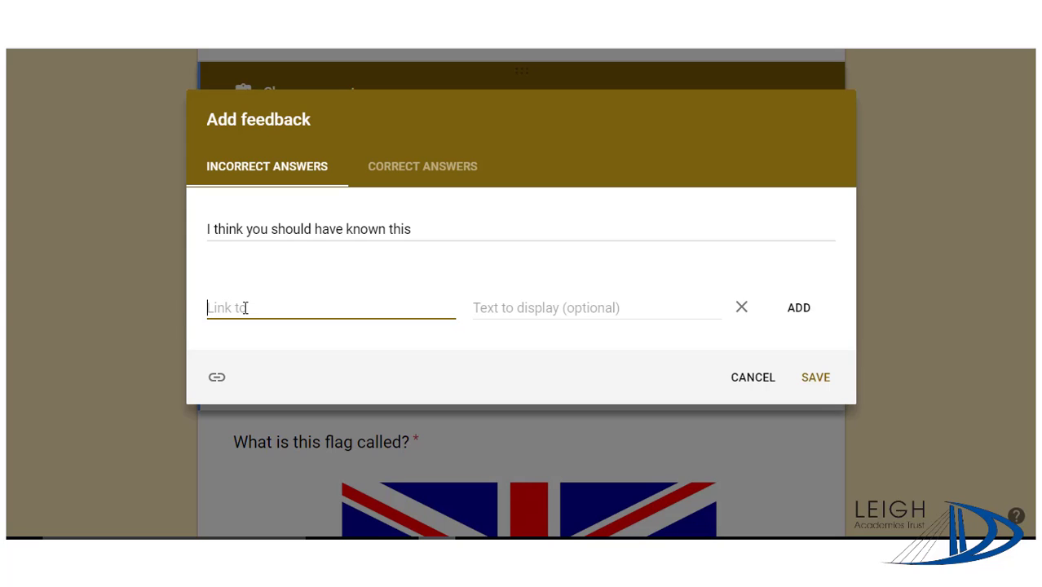
left_click(495, 300)
left_click(342, 308)
key("ctrl+v")
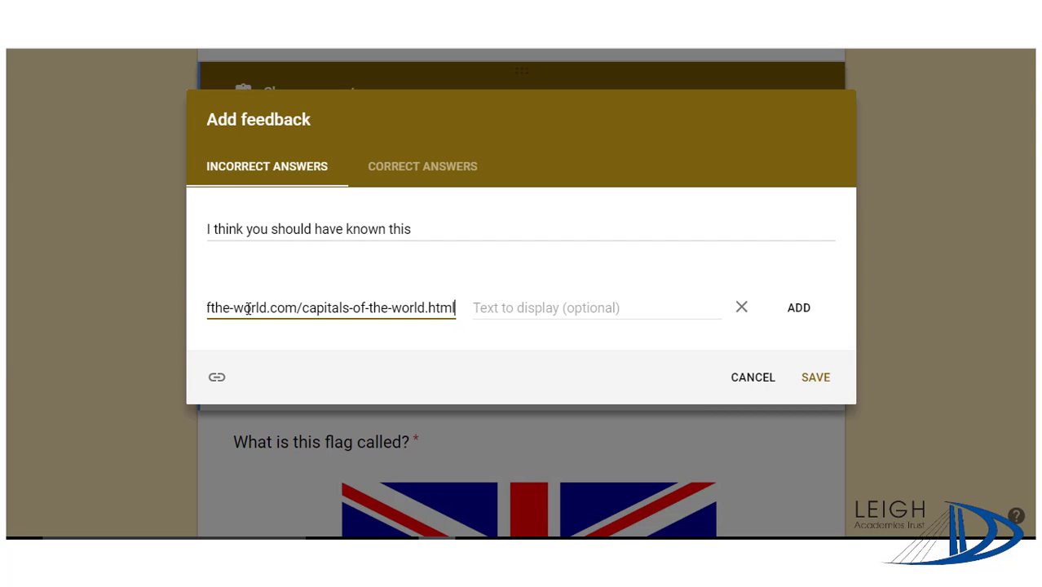
left_click(530, 308)
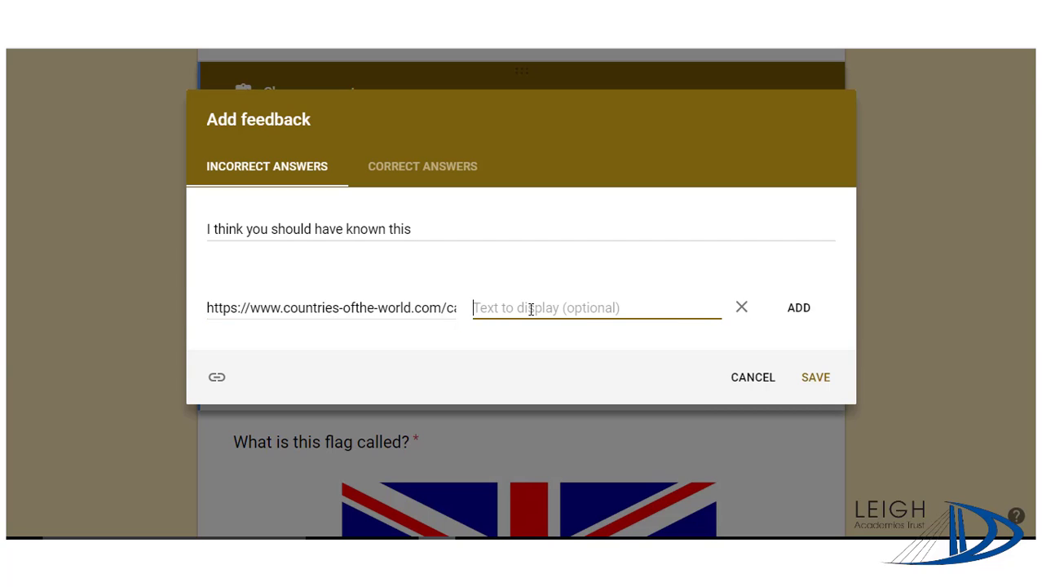
type("C")
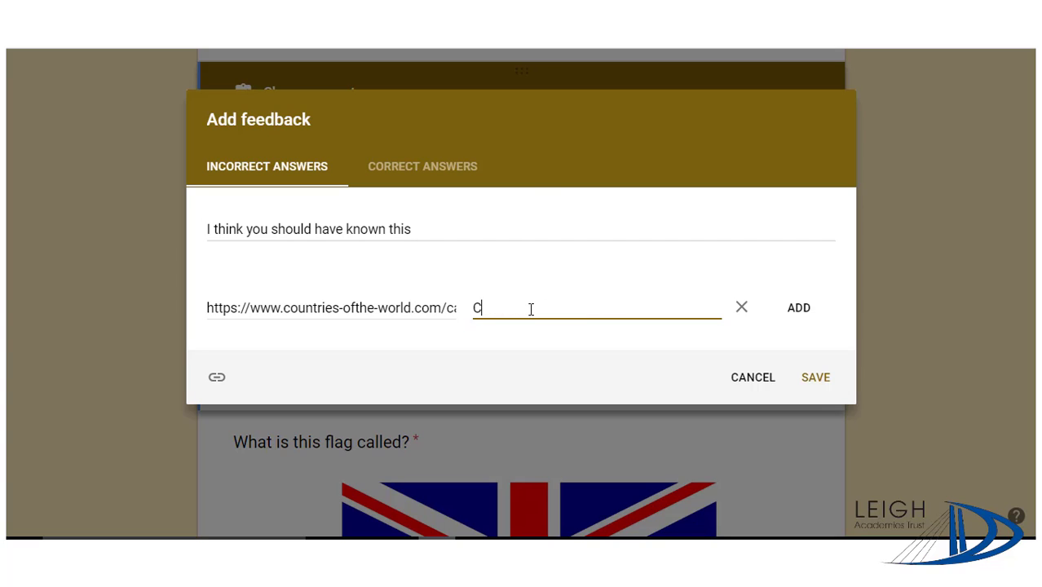
type("apital of th")
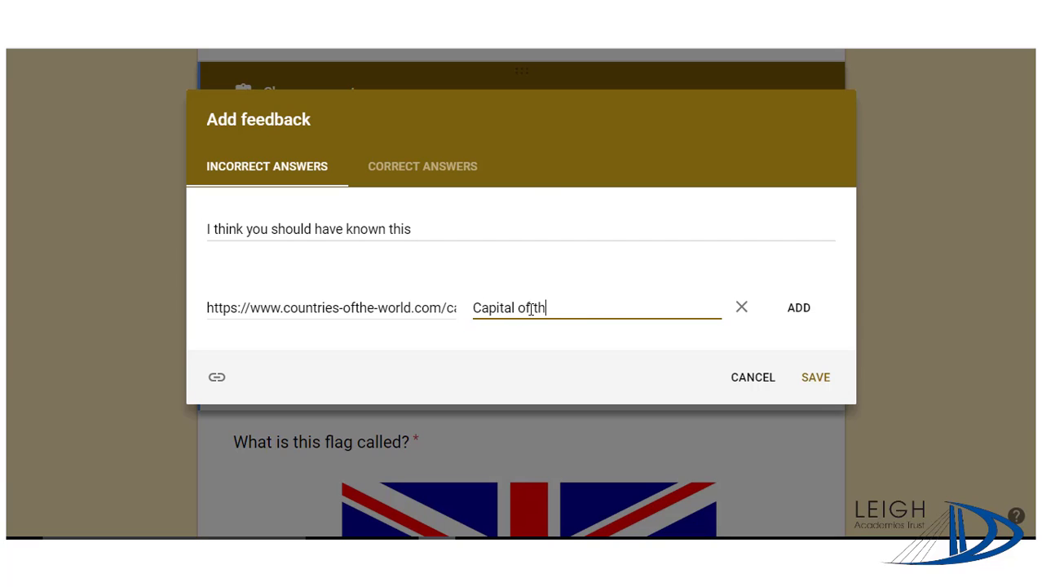
type("e World")
left_click(800, 307)
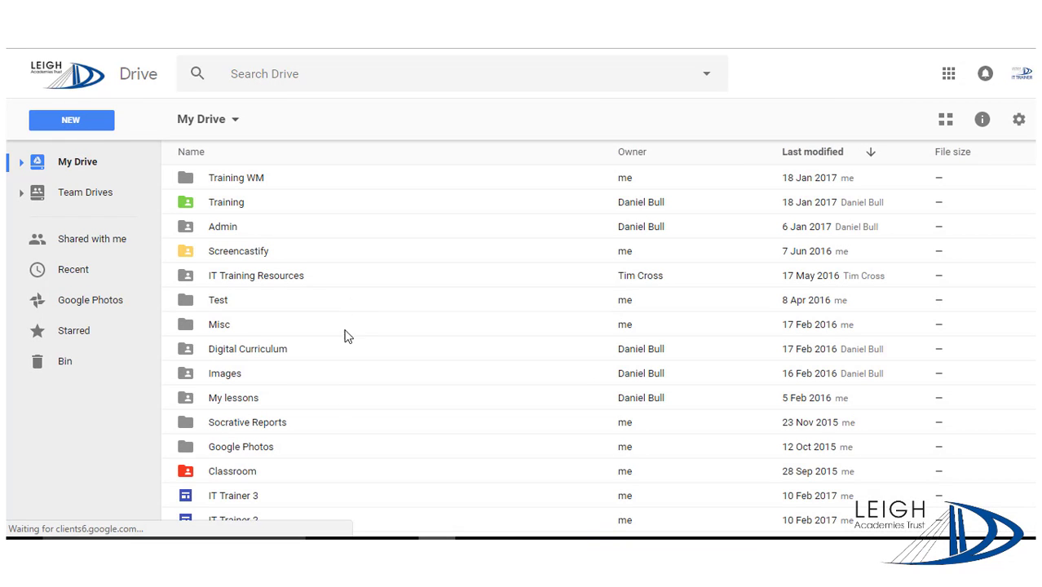
Step: Copy the shareable link of the Untitled document modified on 30 Aug 2016
scroll(326, 411, "down", 4)
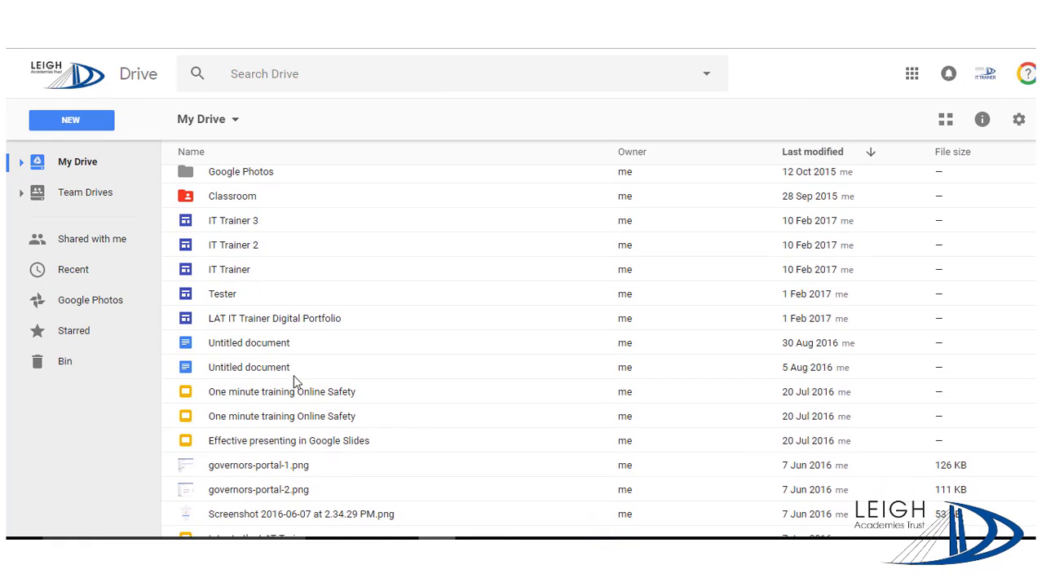
left_click(276, 347)
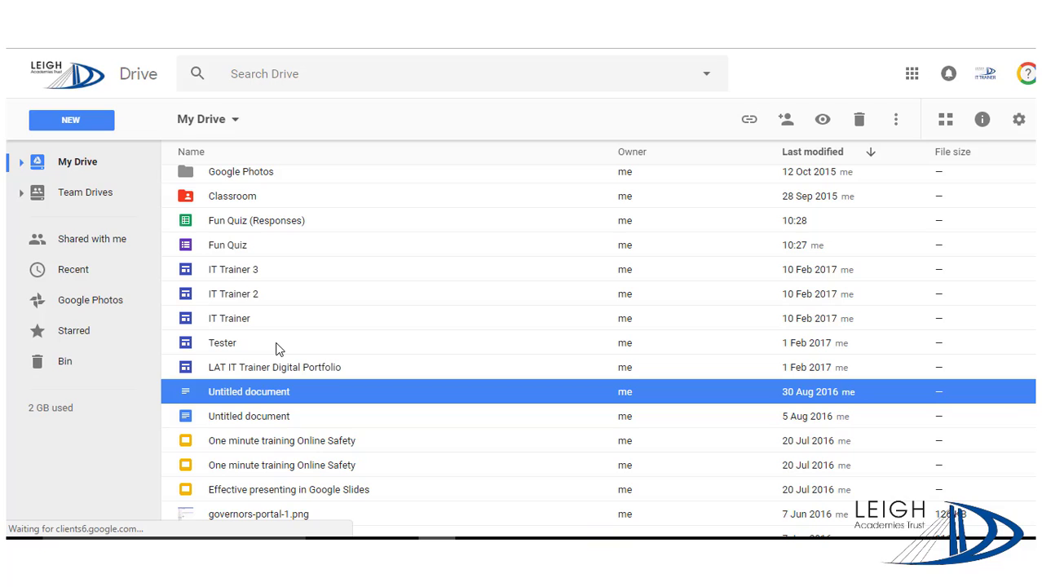
right_click(264, 391)
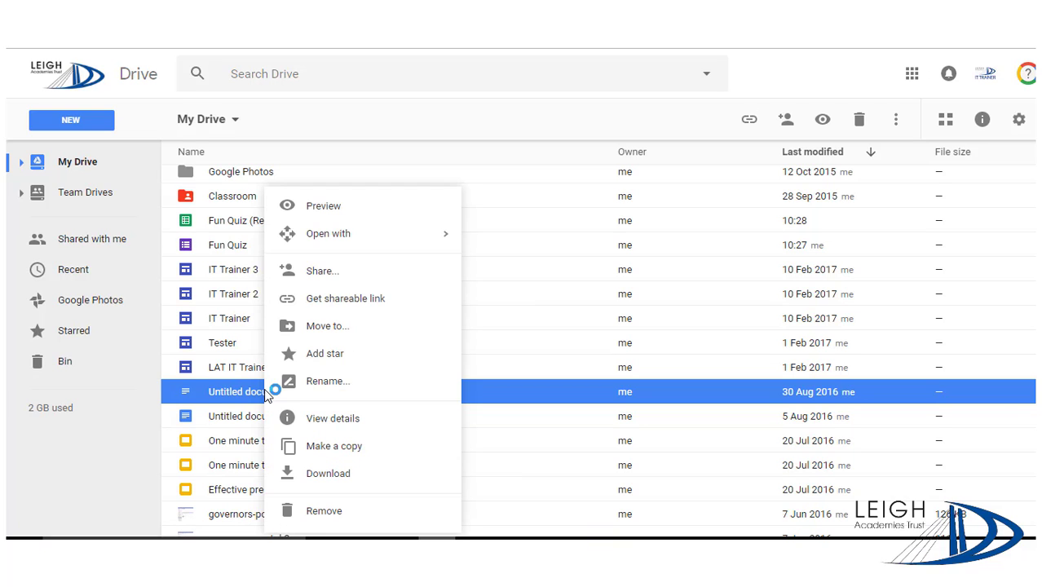
left_click(384, 301)
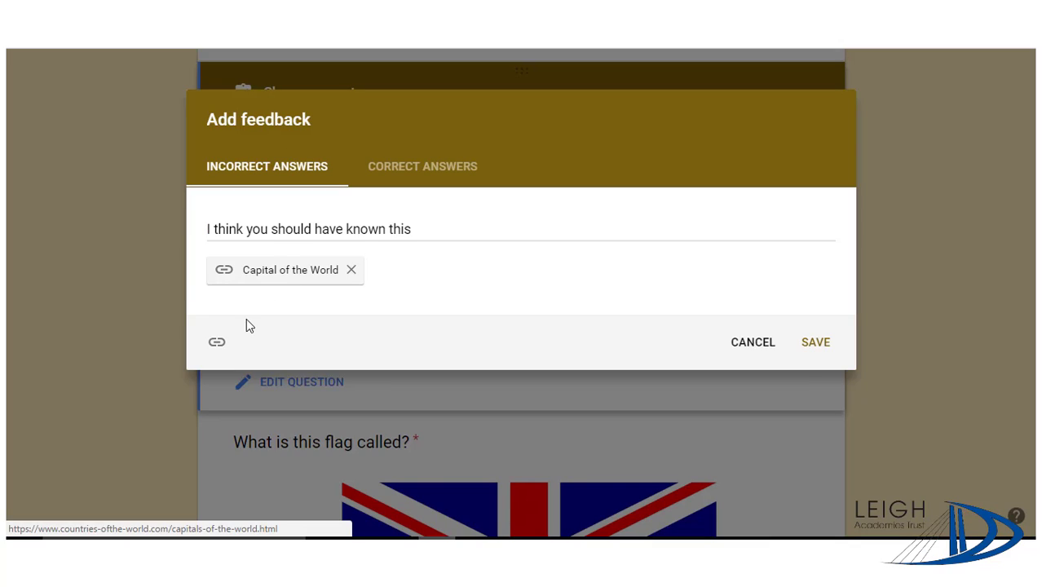
Step: Add a 'The right answer' link to the incorrect-answer feedback using the document's link
left_click(217, 342)
key("ctrl+v")
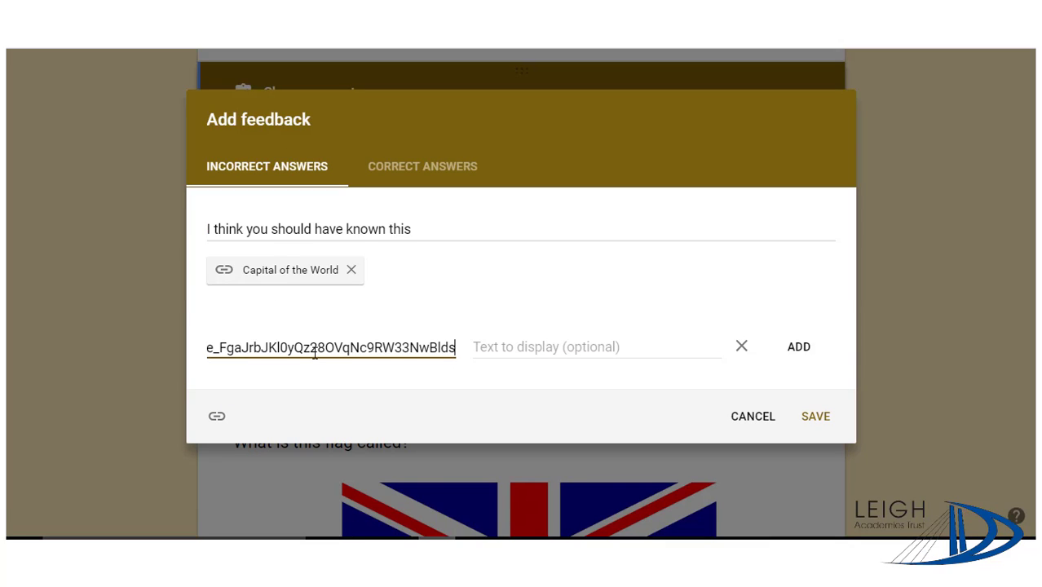
left_click(508, 345)
type("T")
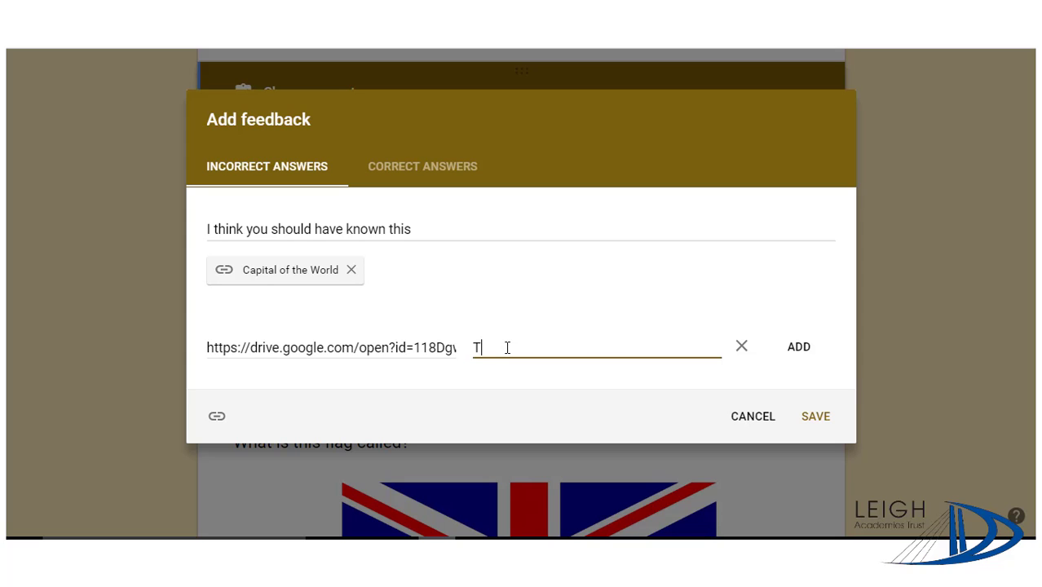
type("he right answer")
left_click(798, 348)
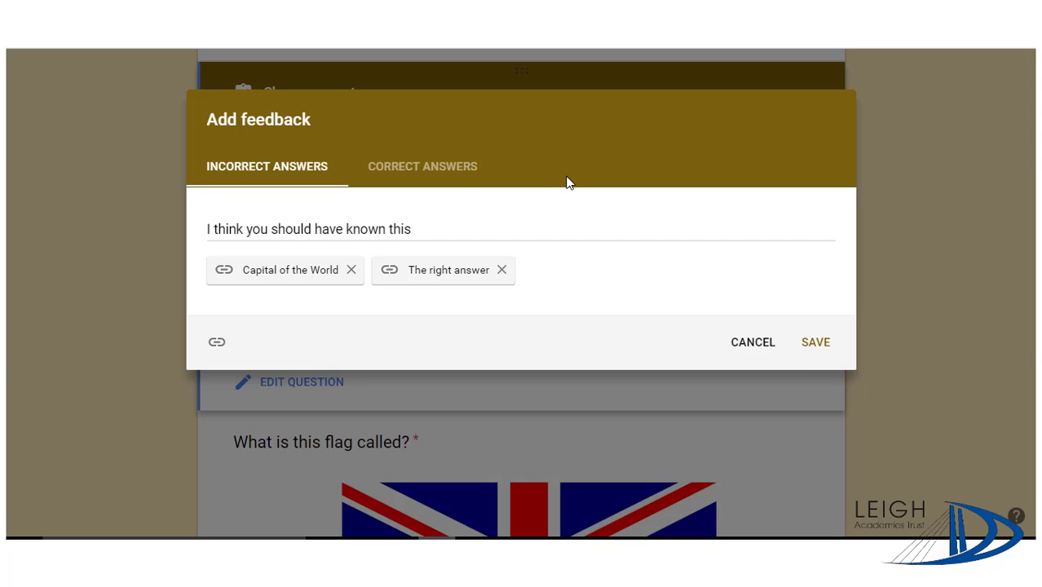
Step: Give correct answers the feedback 'Well done!' and save the question's feedback
left_click(408, 173)
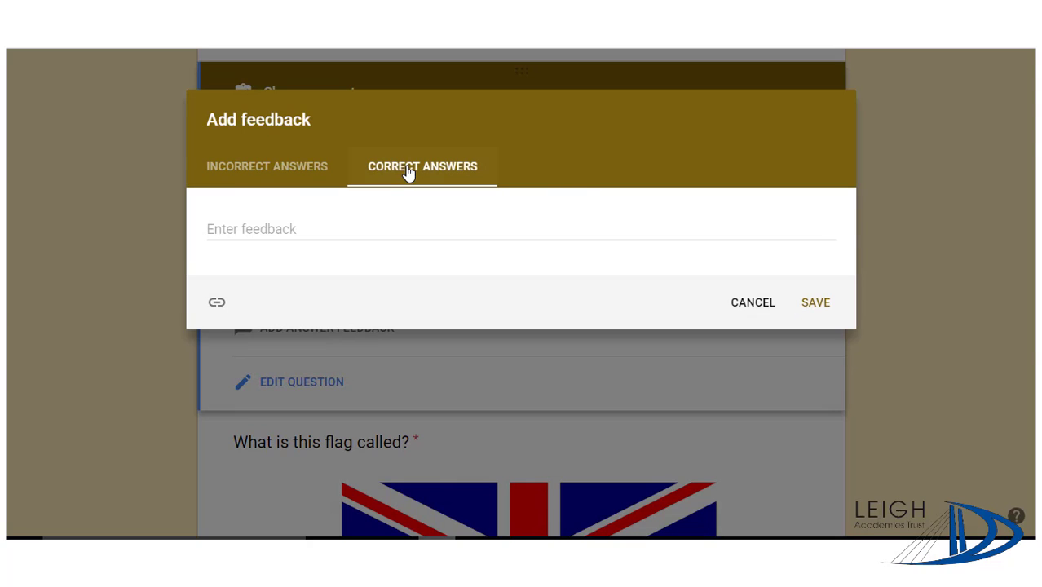
left_click(329, 230)
type("Well done!")
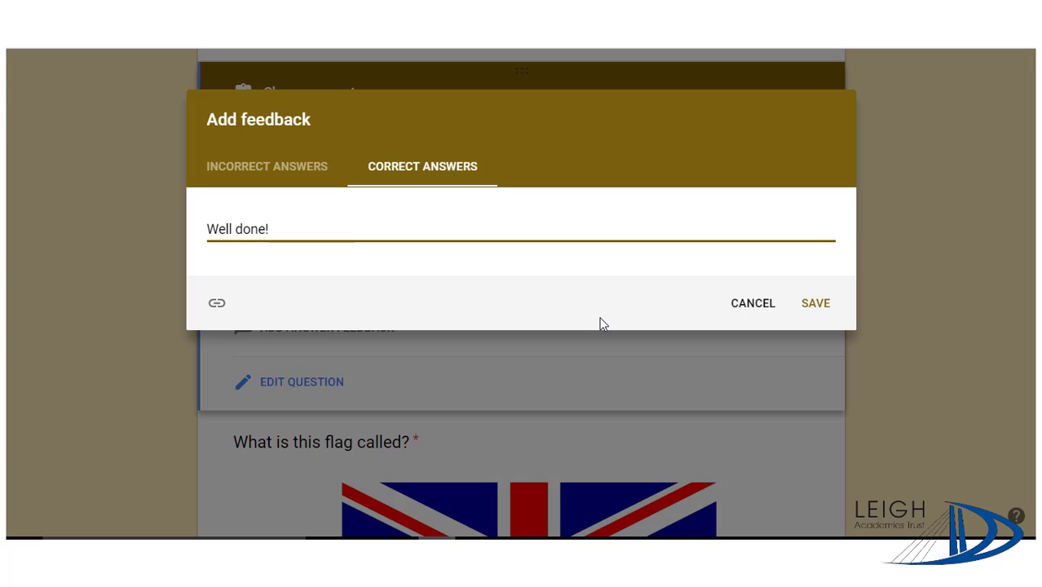
left_click(810, 308)
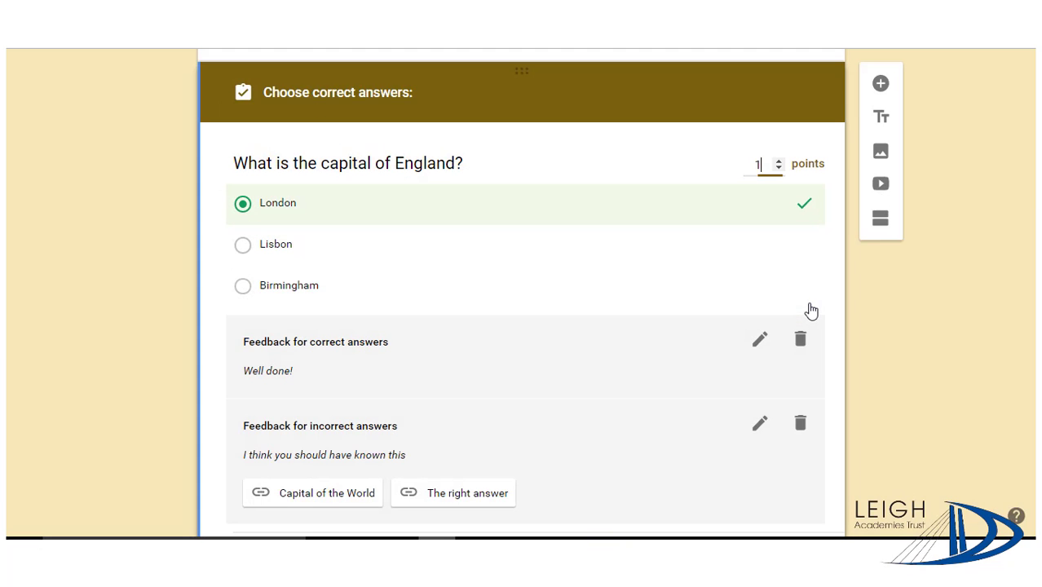
Step: Select the flag question and bring up its answer key and points
scroll(585, 345, "down", 2)
scroll(586, 345, "down", 4)
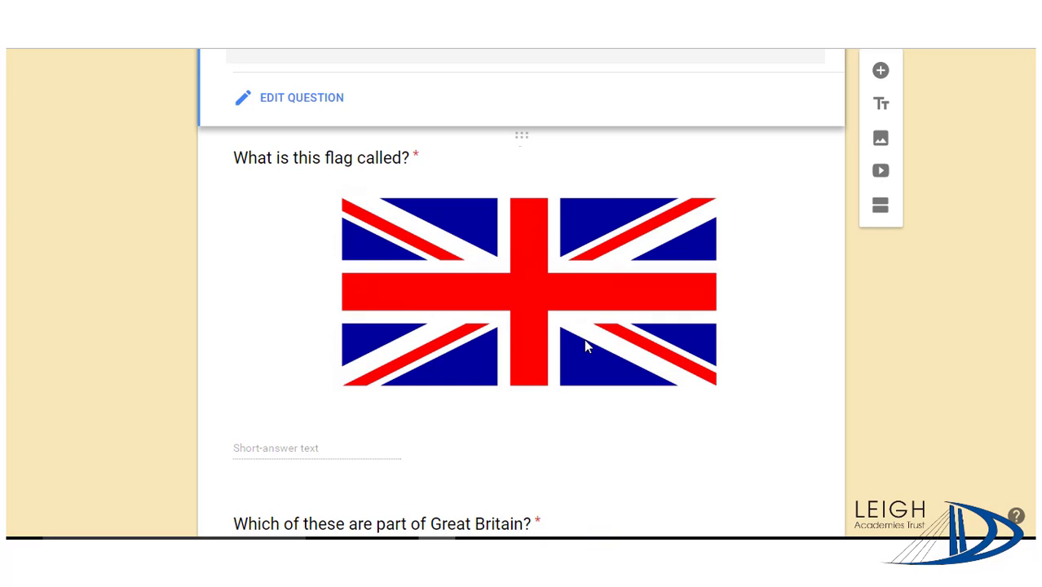
left_click(589, 156)
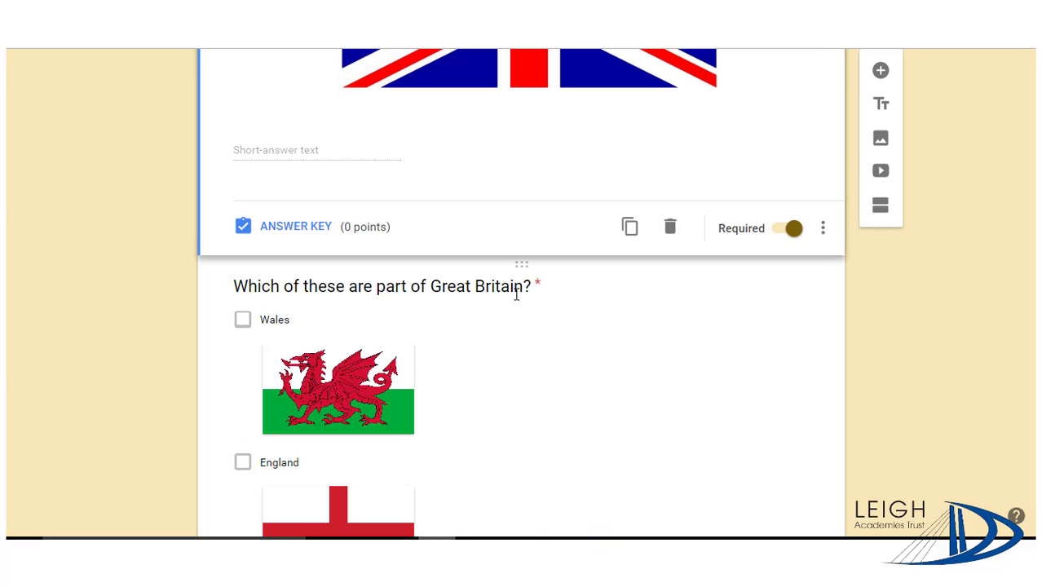
scroll(547, 187, "down", 2)
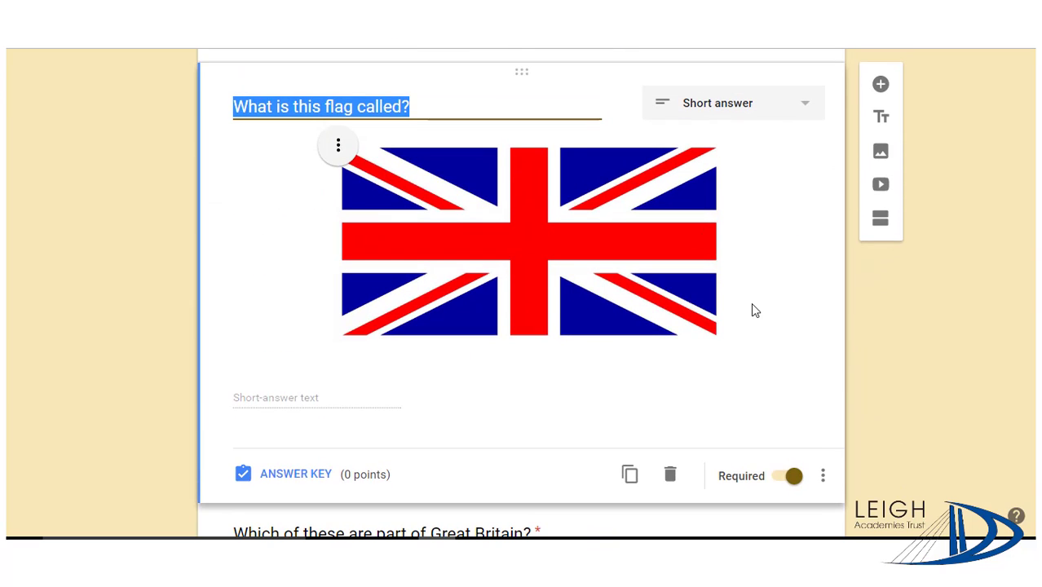
left_click(292, 476)
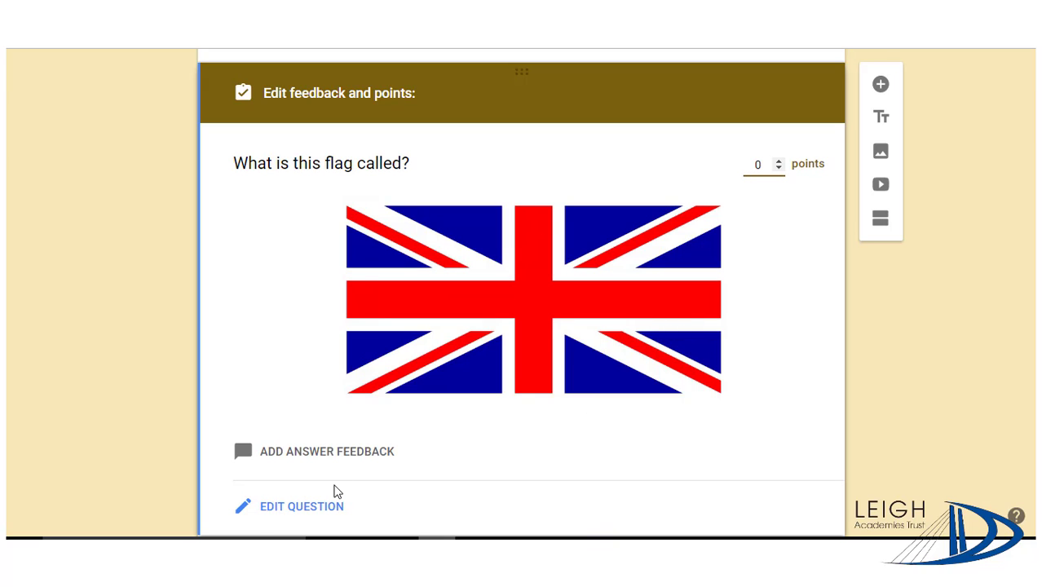
Step: Select the 'Which of these are part of Great Britain?' question with its six flag options
scroll(934, 440, "down", 4)
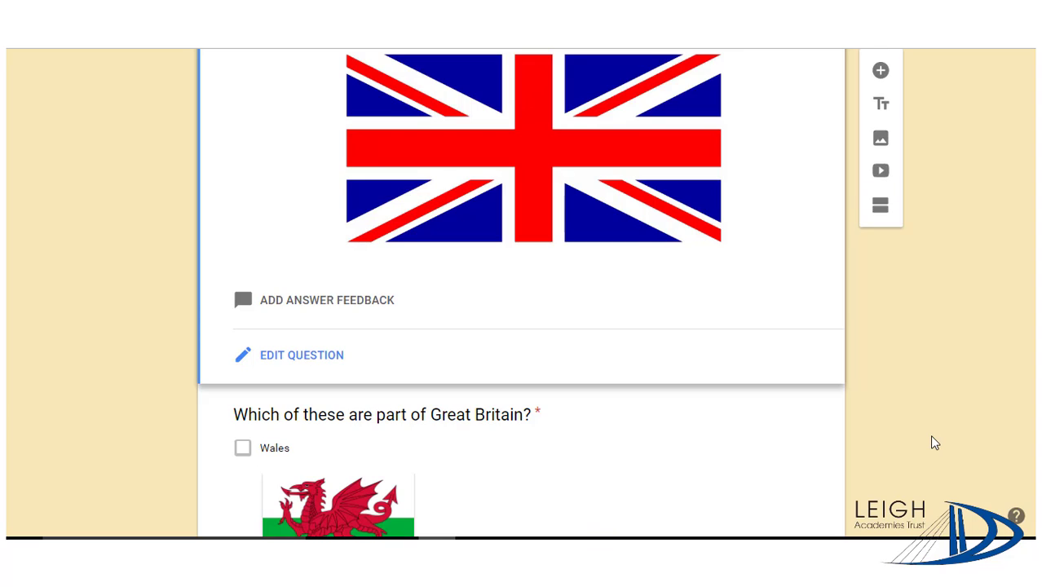
scroll(932, 437, "down", 2)
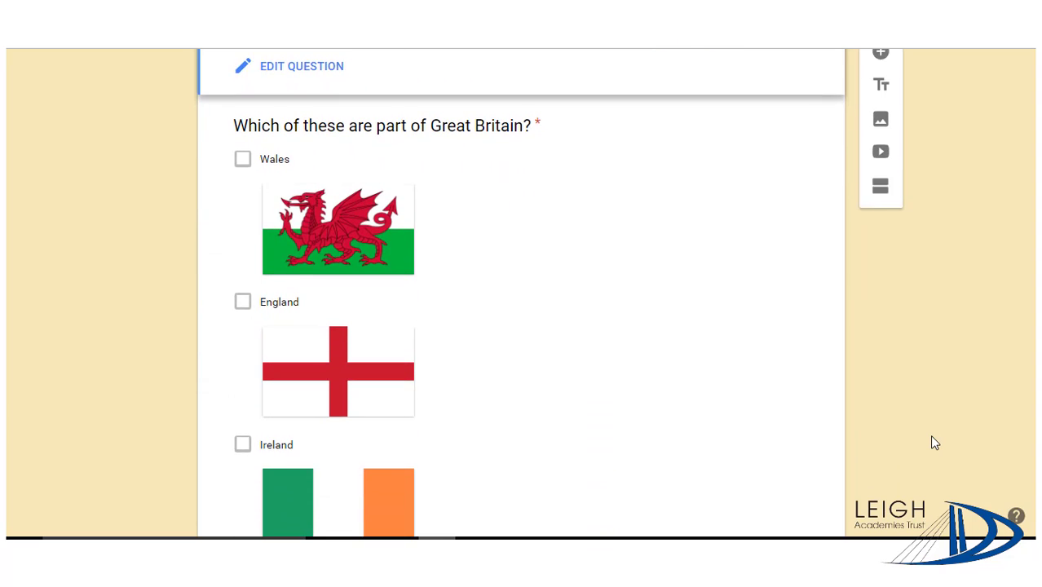
left_click(742, 360)
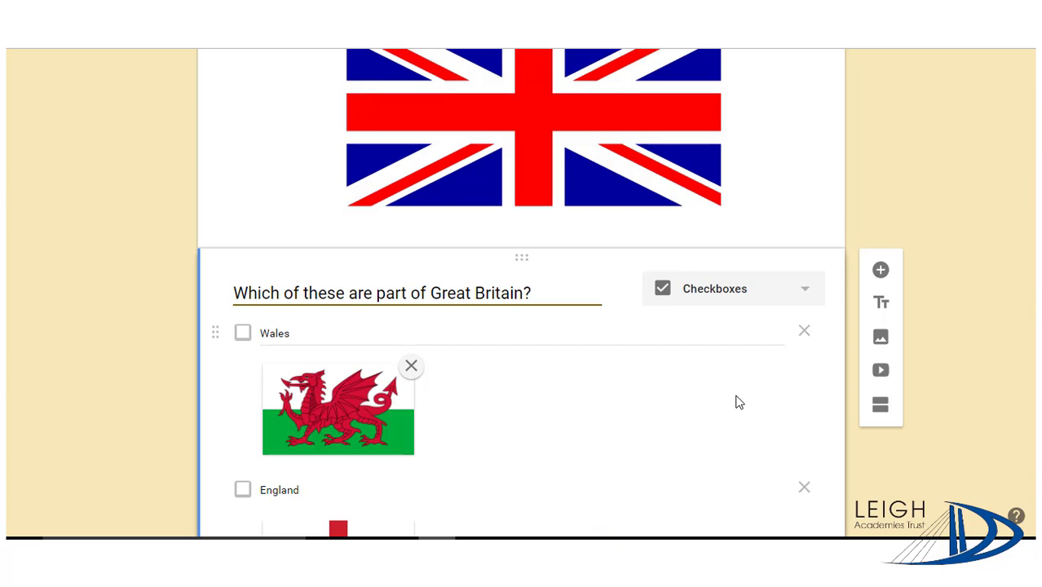
scroll(738, 401, "down", 7)
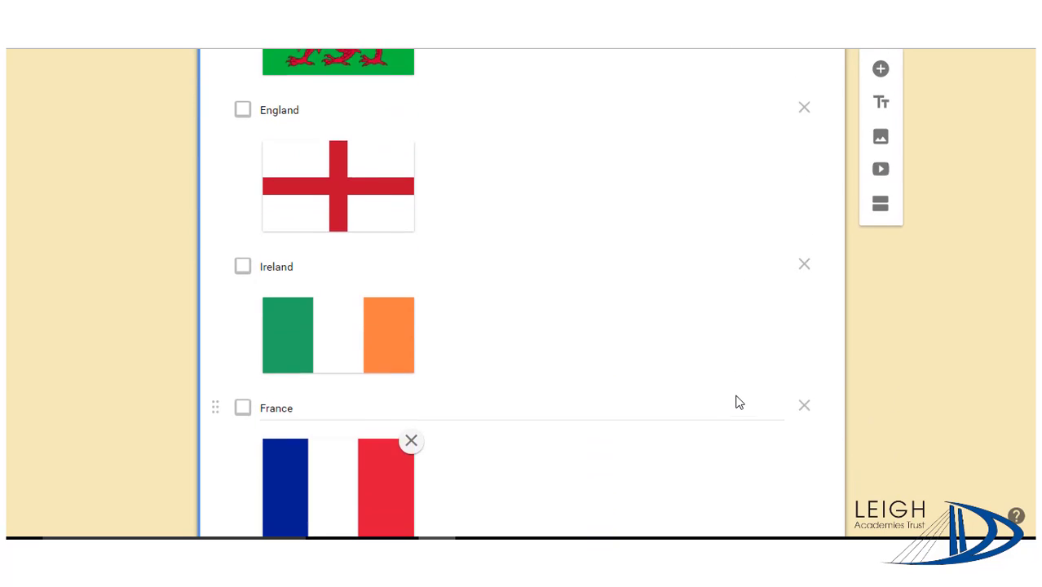
scroll(737, 400, "down", 5)
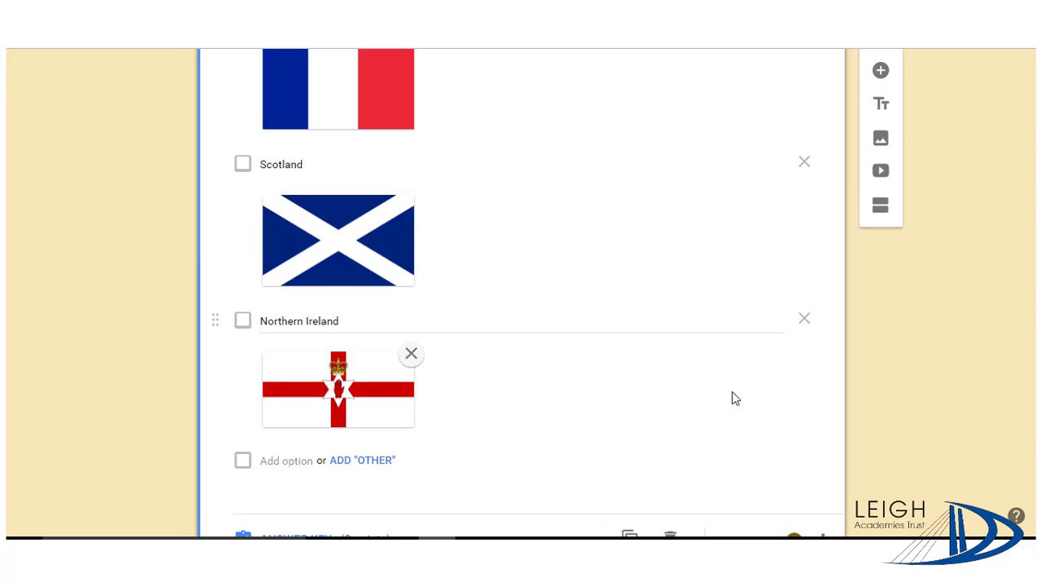
Step: Give the Great Britain question 4 points, marking Wales, England, Scotland and Northern Ireland correct
left_click(318, 370)
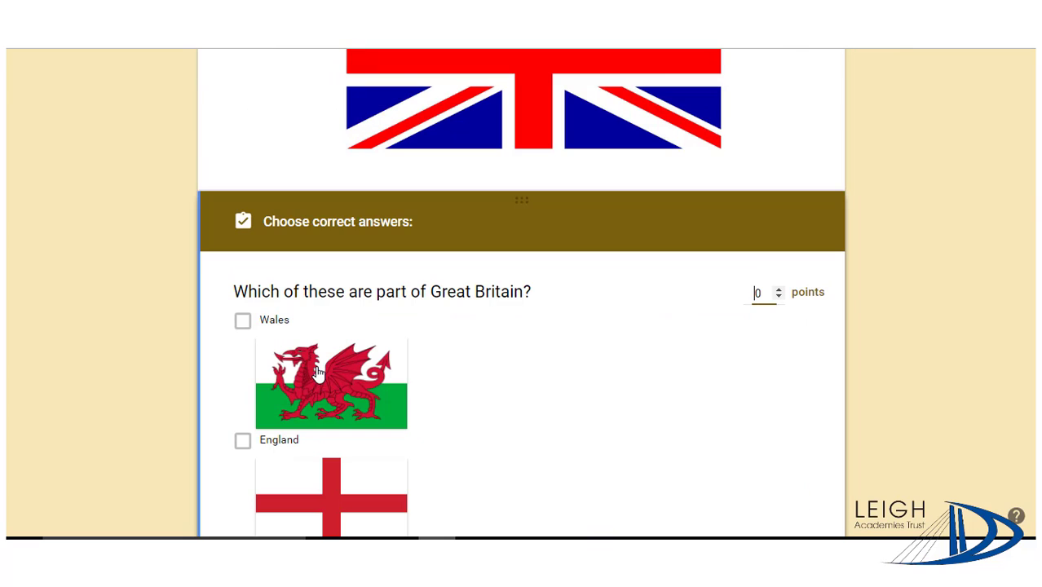
left_click(778, 290)
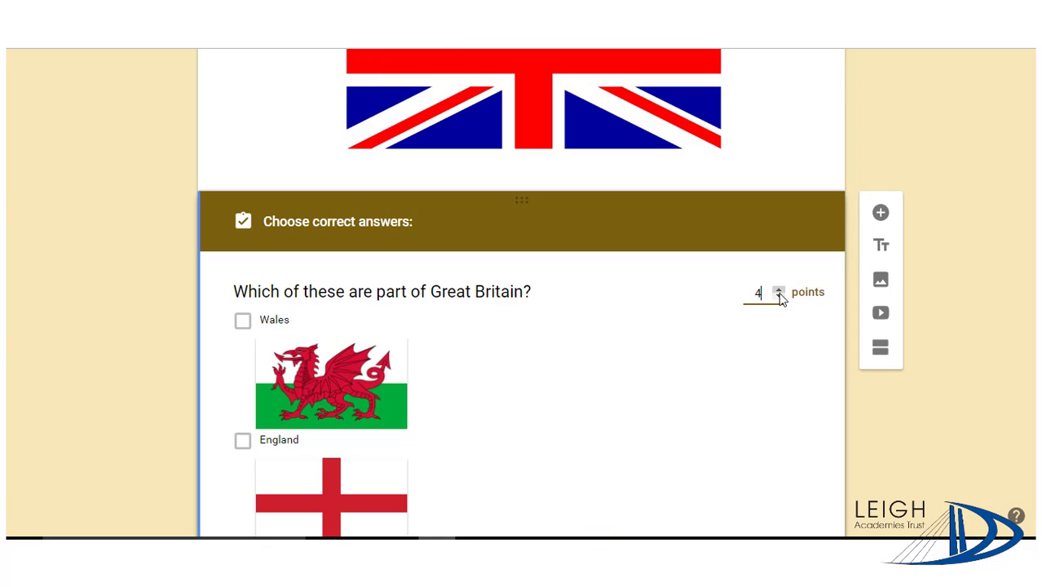
left_click(242, 324)
left_click(242, 440)
scroll(445, 482, "down", 1)
scroll(448, 484, "down", 5)
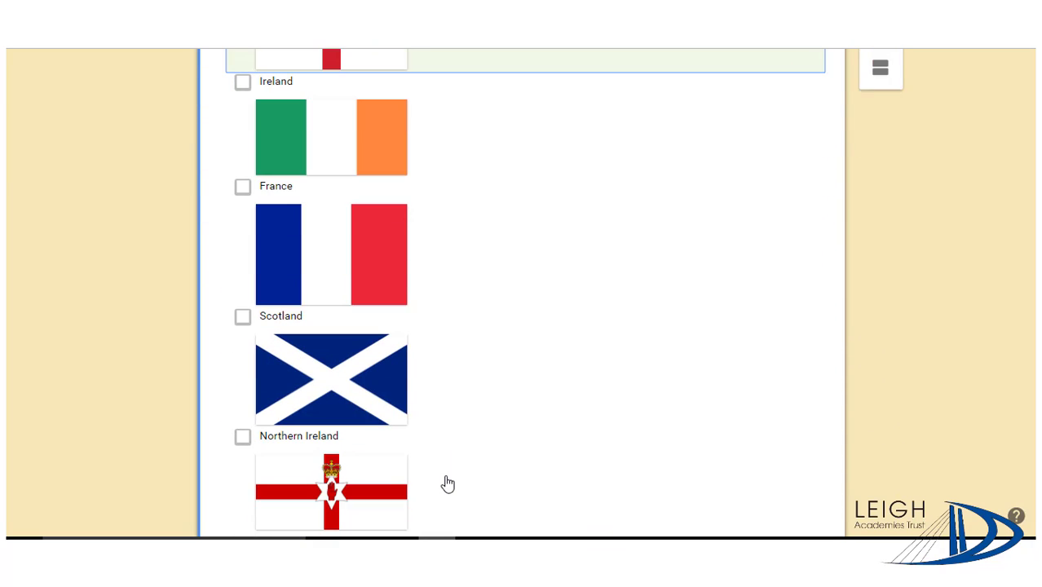
left_click(242, 319)
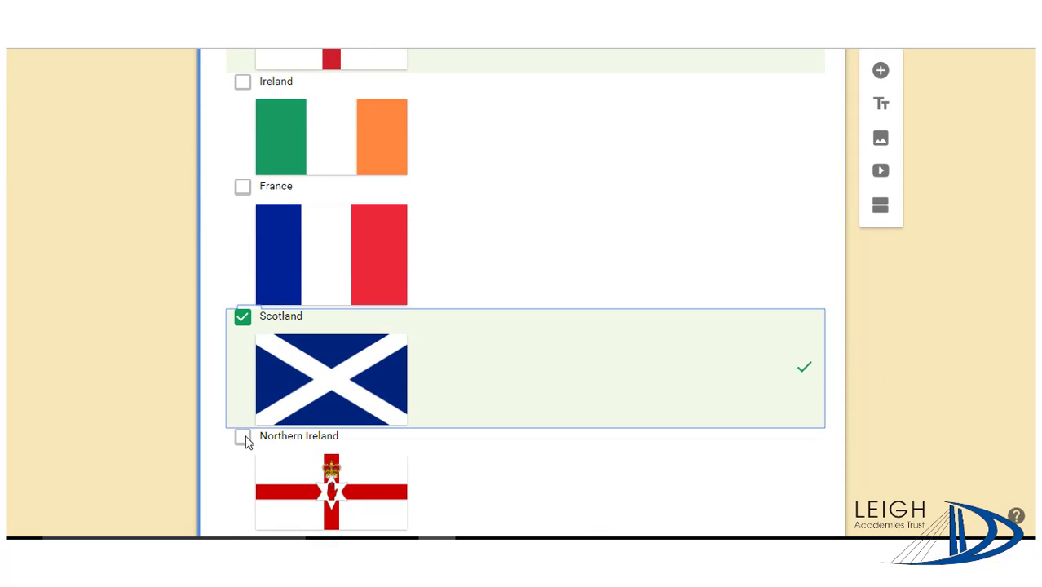
left_click(242, 437)
scroll(507, 500, "down", 4)
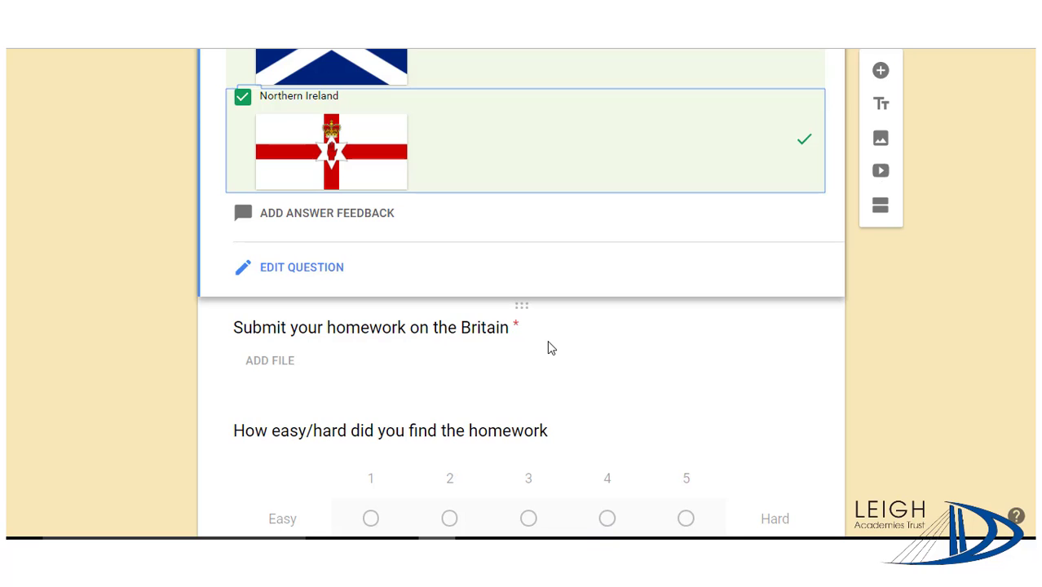
scroll(549, 346, "down", 2)
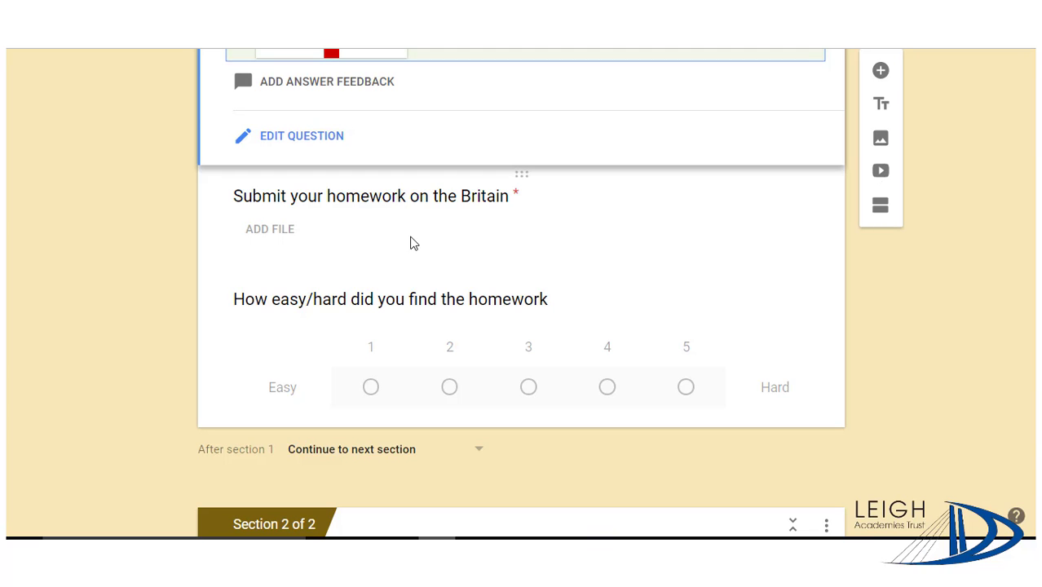
Step: Keep the homework-difficulty scale question at 0 points, then scroll to Section 2's Prime Minister questions
left_click(441, 299)
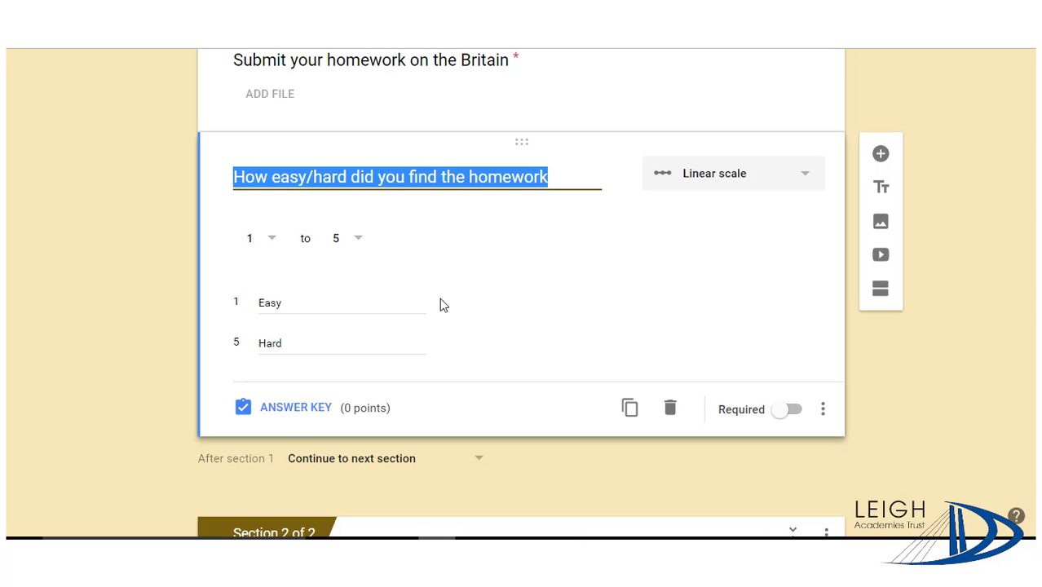
left_click(310, 407)
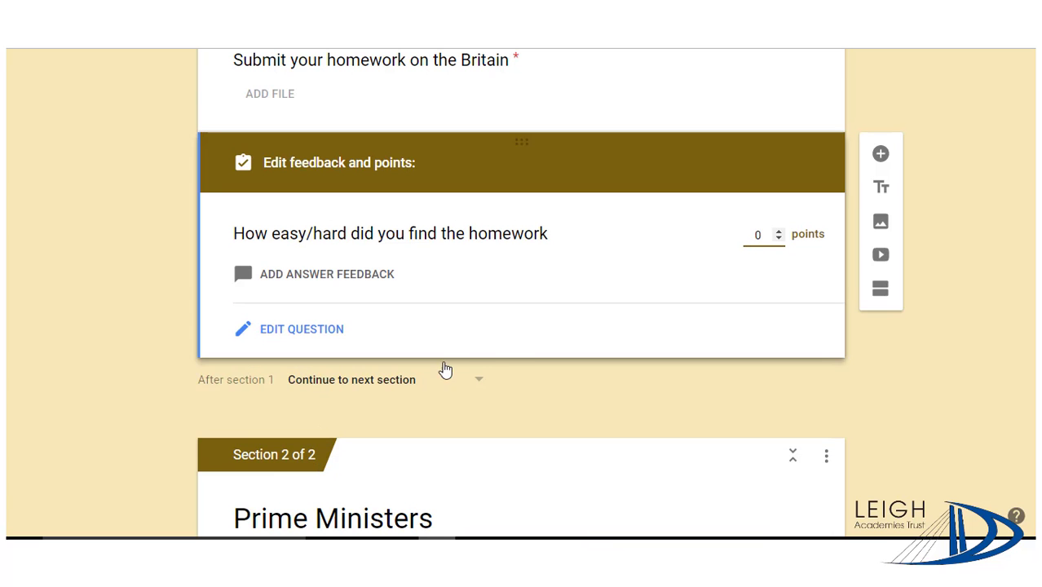
scroll(530, 367, "down", 3)
scroll(530, 372, "up", 1)
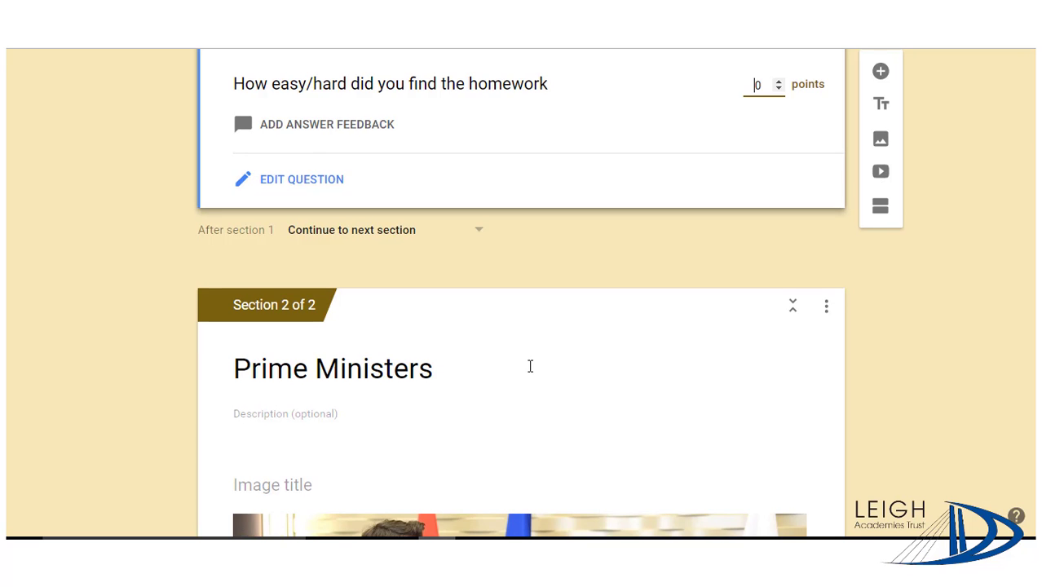
scroll(529, 366, "down", 5)
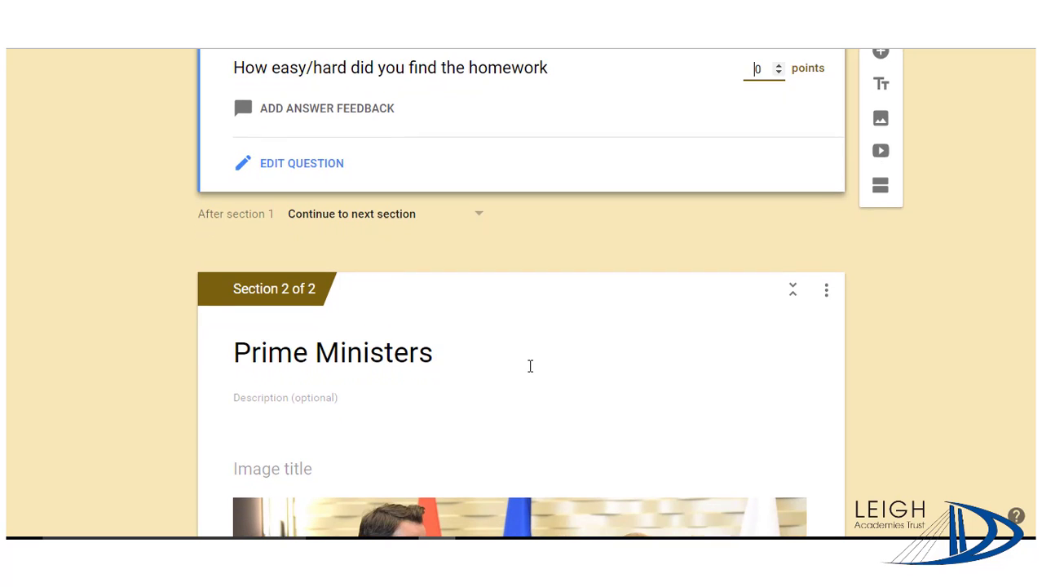
scroll(529, 372, "down", 6)
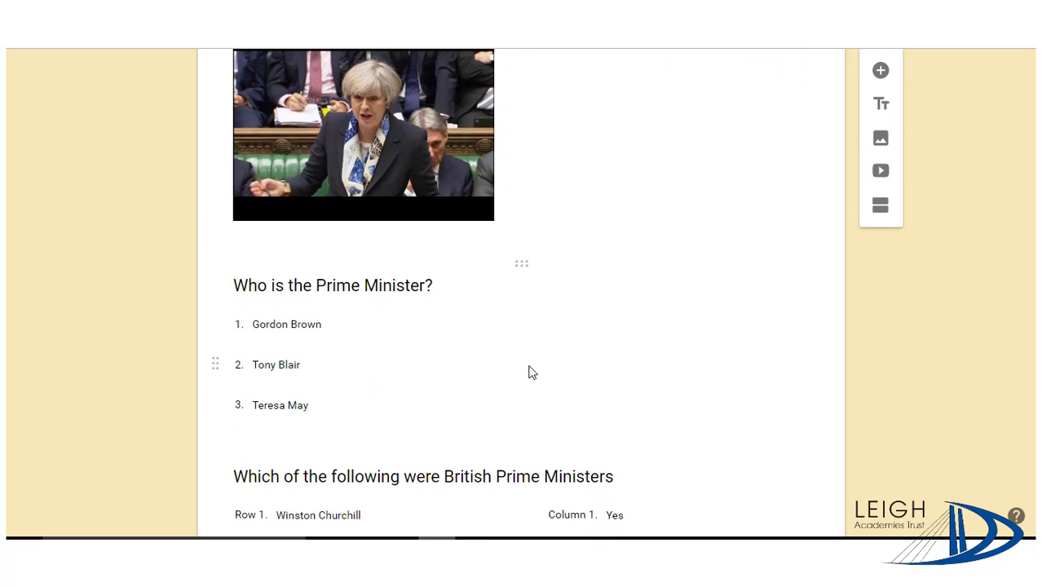
scroll(529, 366, "down", 1)
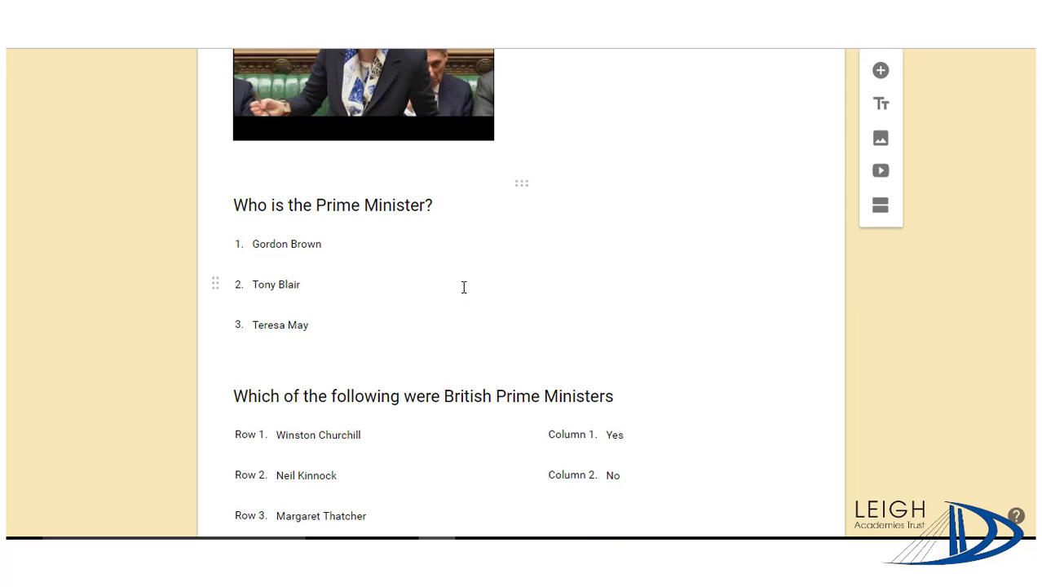
Step: On the drop-down 'Who is the Prime Minister?', mark Teresa May correct, worth 1 point
left_click(459, 266)
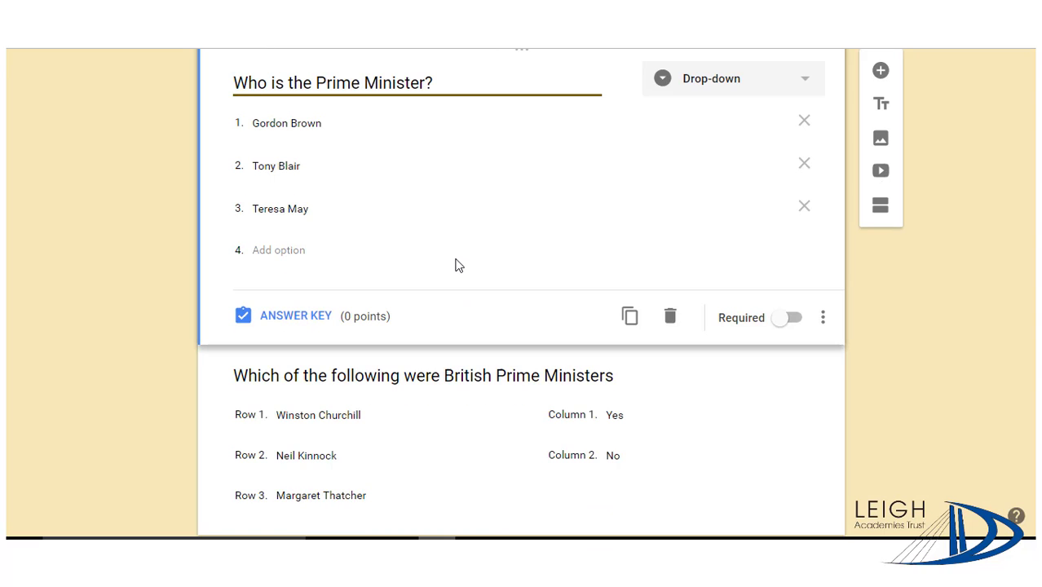
left_click(308, 320)
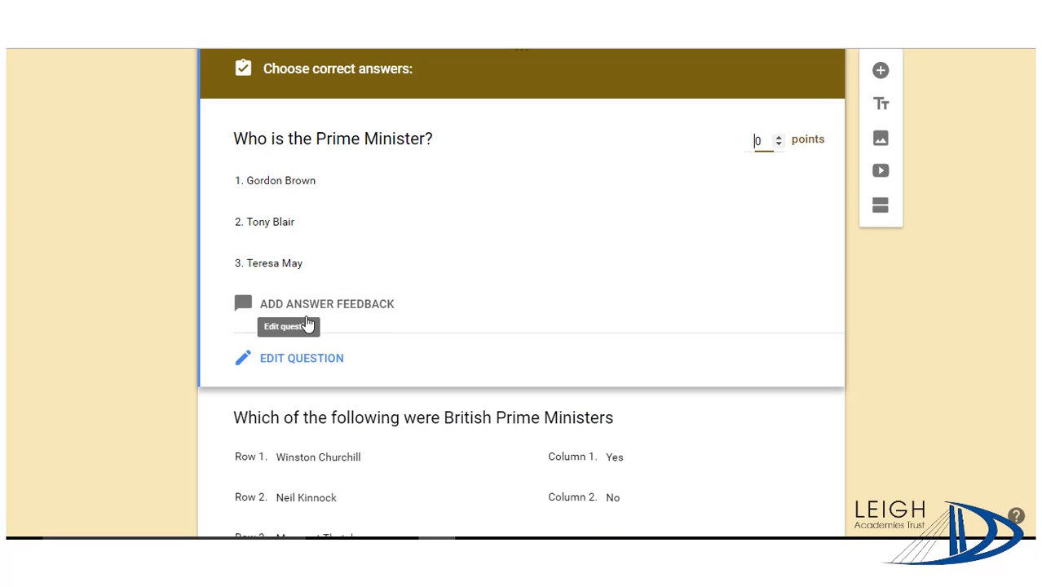
left_click(270, 274)
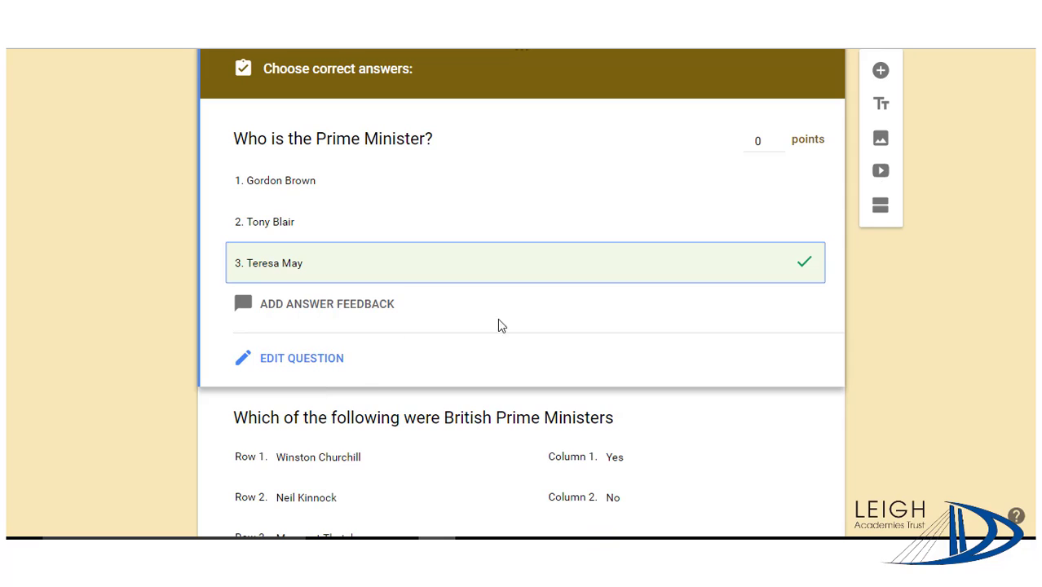
left_click(779, 136)
left_click(871, 372)
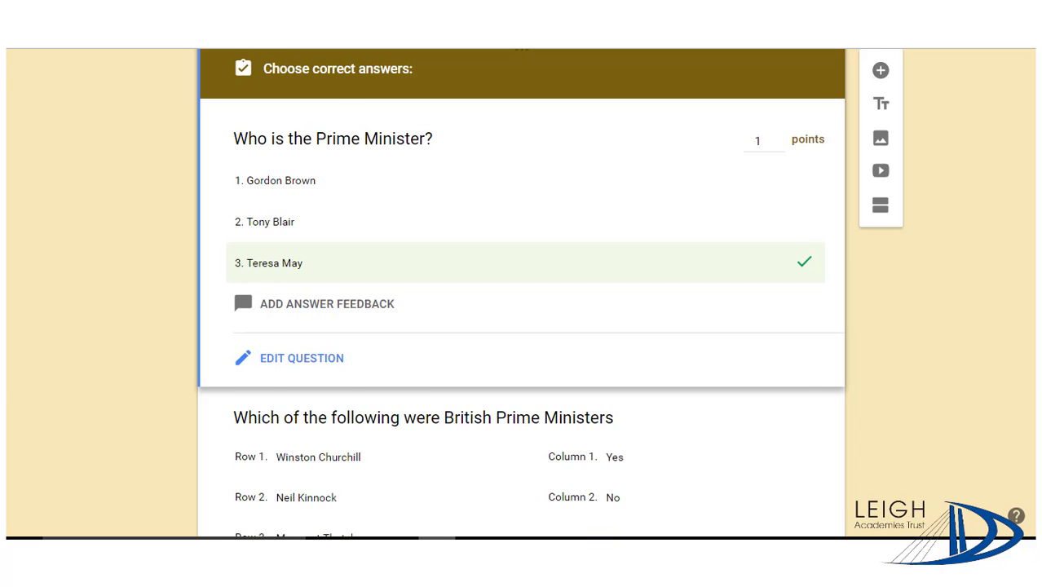
scroll(522, 293, "up", 10)
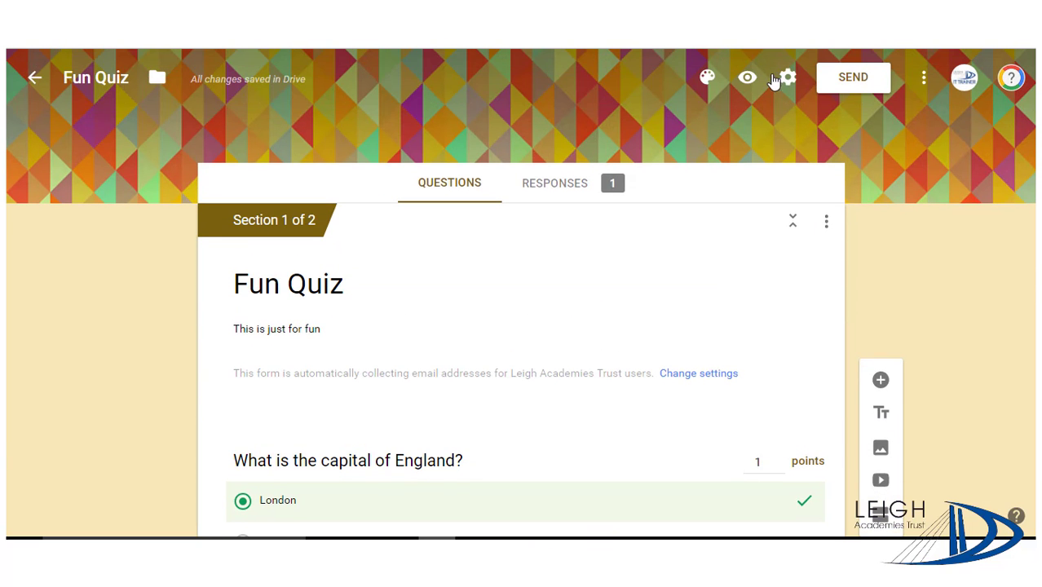
Step: In the quiz preview, tick Wales, England, Scotland and Northern Ireland as part of Great Britain
left_click(750, 78)
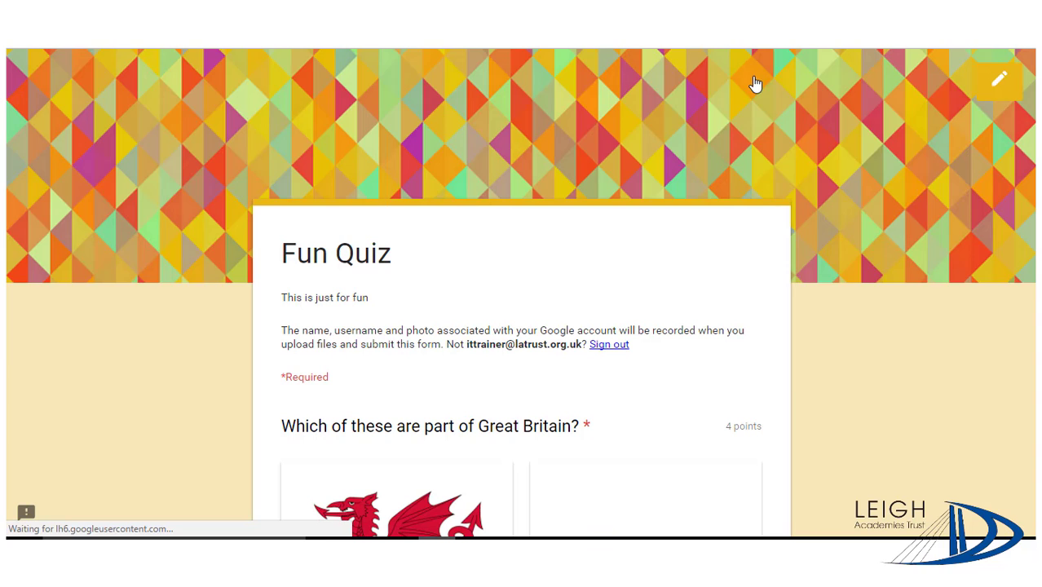
scroll(522, 310, "down", 4)
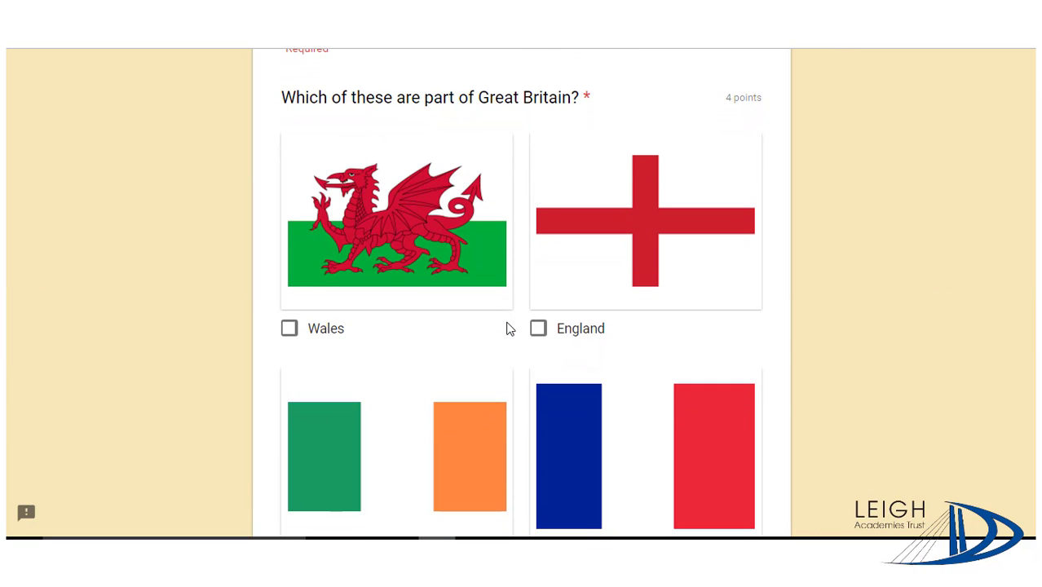
left_click(291, 330)
left_click(539, 329)
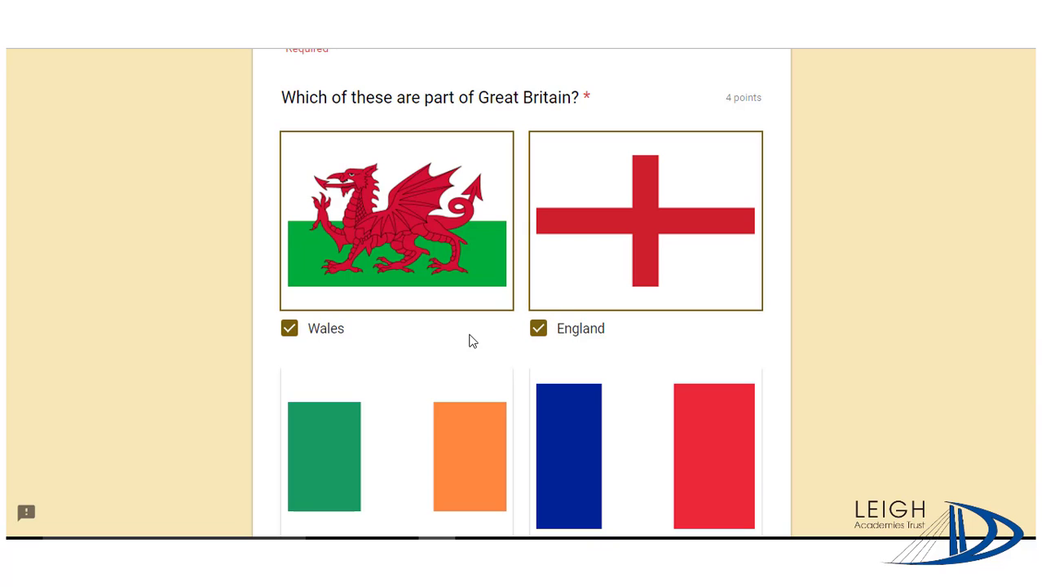
scroll(471, 341, "down", 2)
scroll(471, 340, "down", 2)
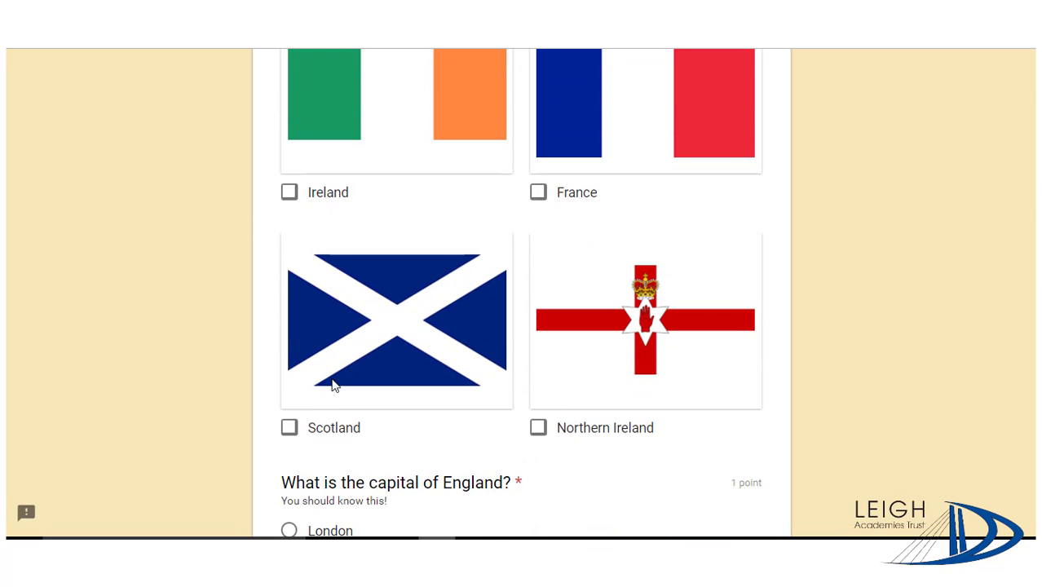
left_click(292, 429)
left_click(539, 429)
Step: Answer London for England's capital and 'Union Jack' for the flag's name
scroll(474, 428, "down", 3)
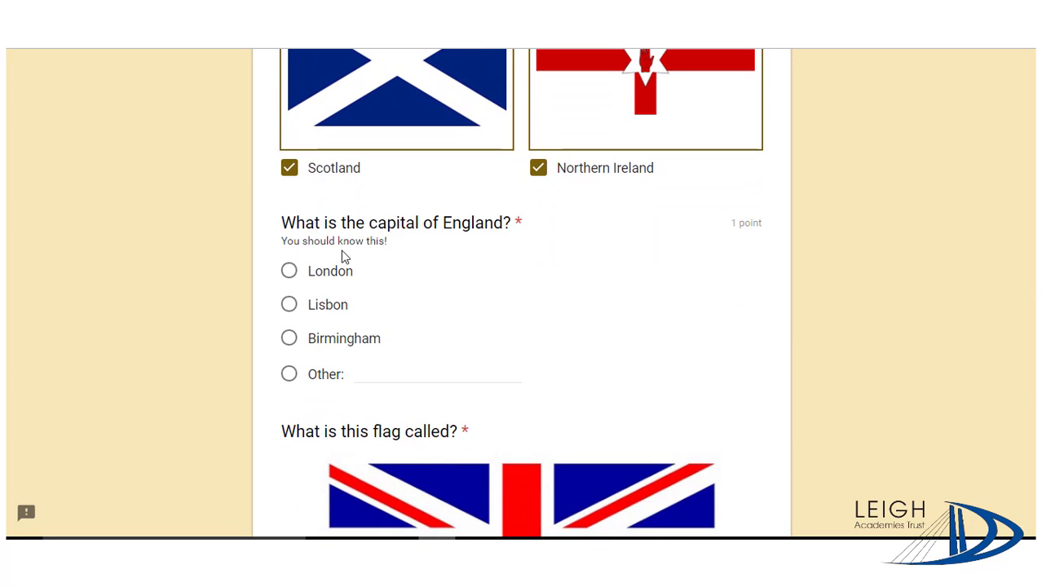
left_click(290, 271)
scroll(534, 386, "down", 1)
scroll(534, 383, "down", 4)
left_click(400, 275)
type("Union Jack")
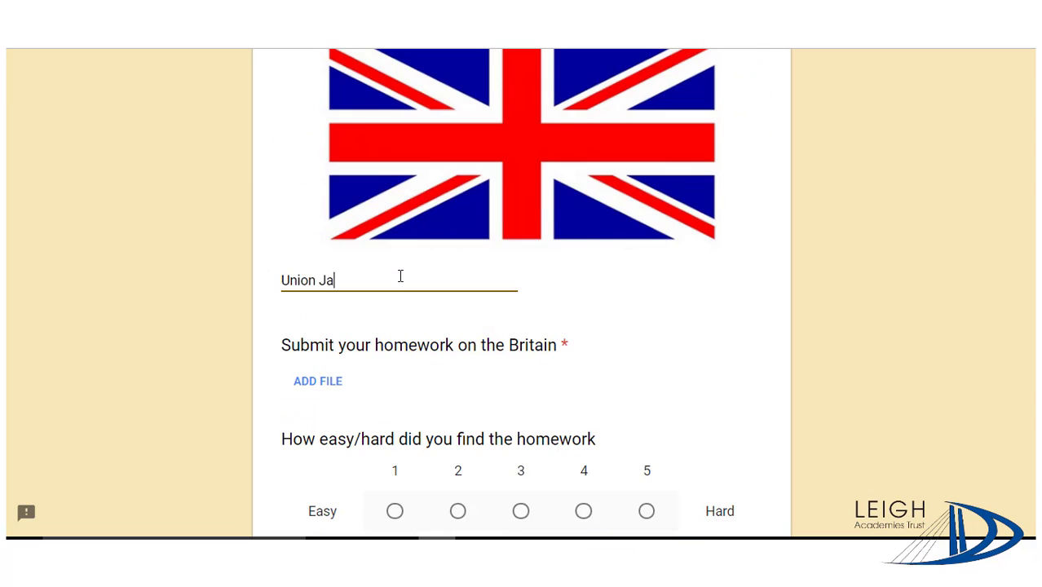
Step: Upload Untitled document as the homework, rate its difficulty 3, and continue to page 2
scroll(400, 275, "down", 1)
left_click(322, 319)
scroll(372, 344, "down", 3)
scroll(373, 344, "down", 3)
double_click(351, 349)
left_click(521, 449)
scroll(521, 463, "down", 2)
left_click(318, 383)
Step: Choose Teresa May, answer Yes for Churchill, Kinnock and Thatcher, and submit the quiz
left_click(359, 202)
left_click(326, 325)
scroll(436, 255, "down", 10)
left_click(537, 270)
left_click(536, 310)
left_click(536, 352)
left_click(400, 482)
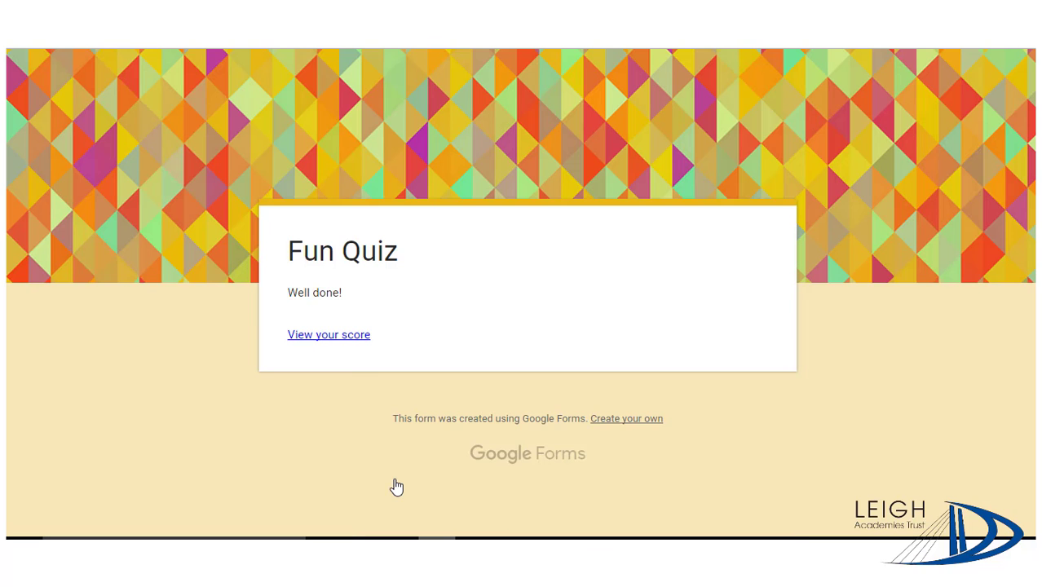
Step: Review the submitted quiz's 6/6 score and feedback, then view the Fun Quiz's 2 responses
left_click(329, 335)
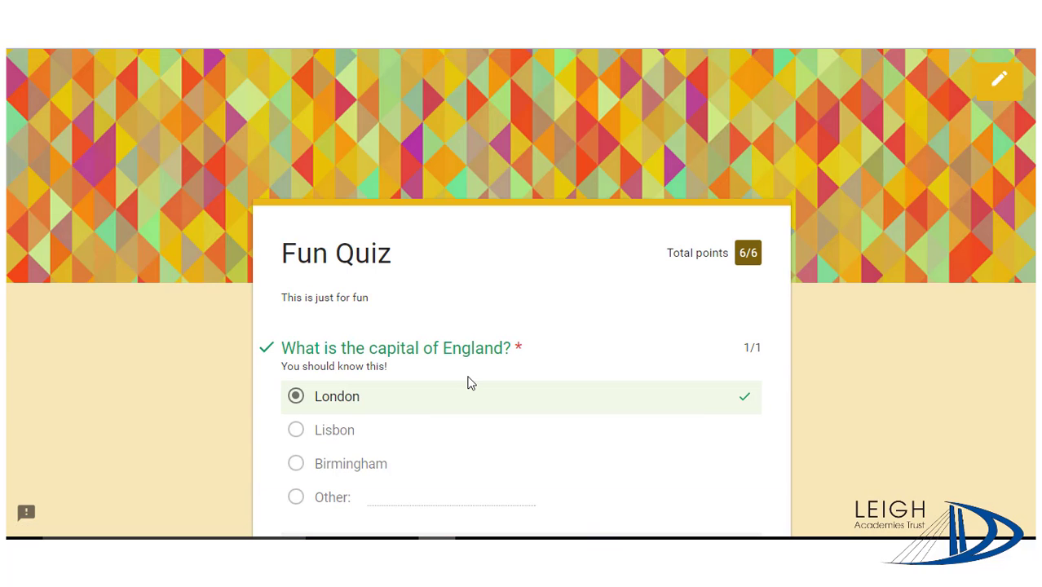
scroll(470, 380, "down", 2)
scroll(470, 382, "down", 1)
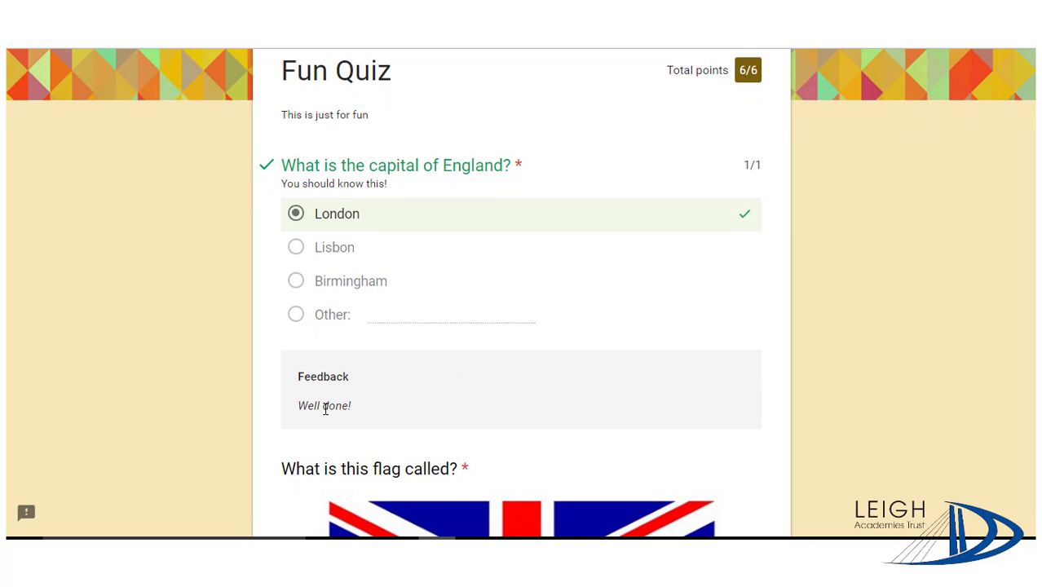
scroll(427, 411, "down", 4)
scroll(427, 412, "up", 5)
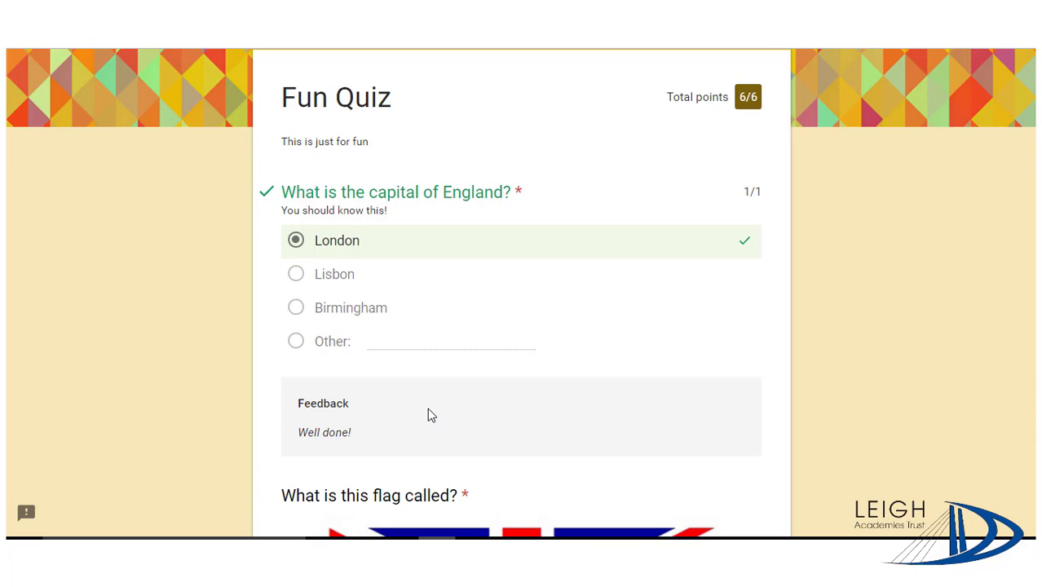
scroll(428, 412, "up", 2)
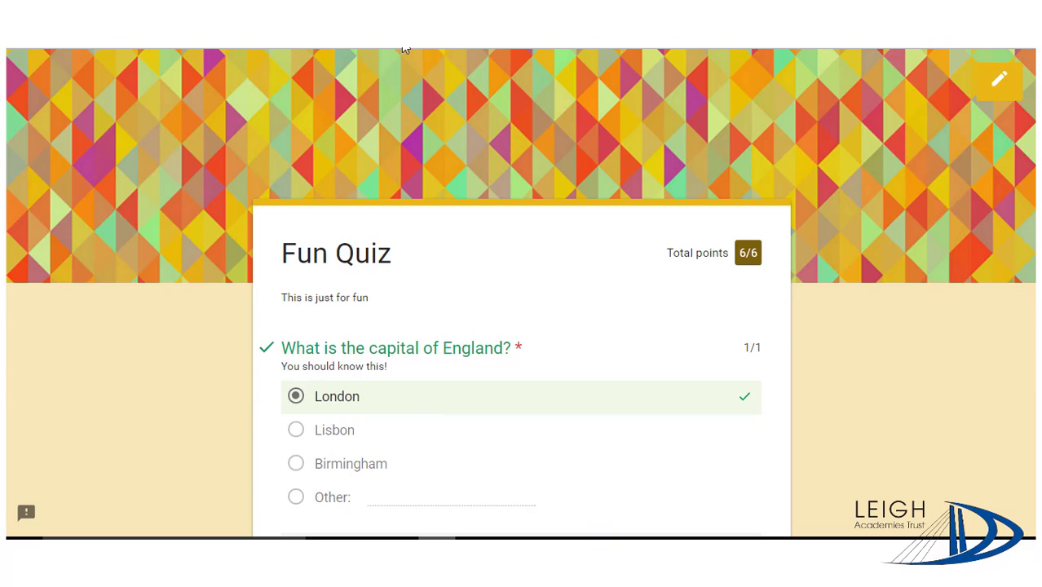
left_click(998, 79)
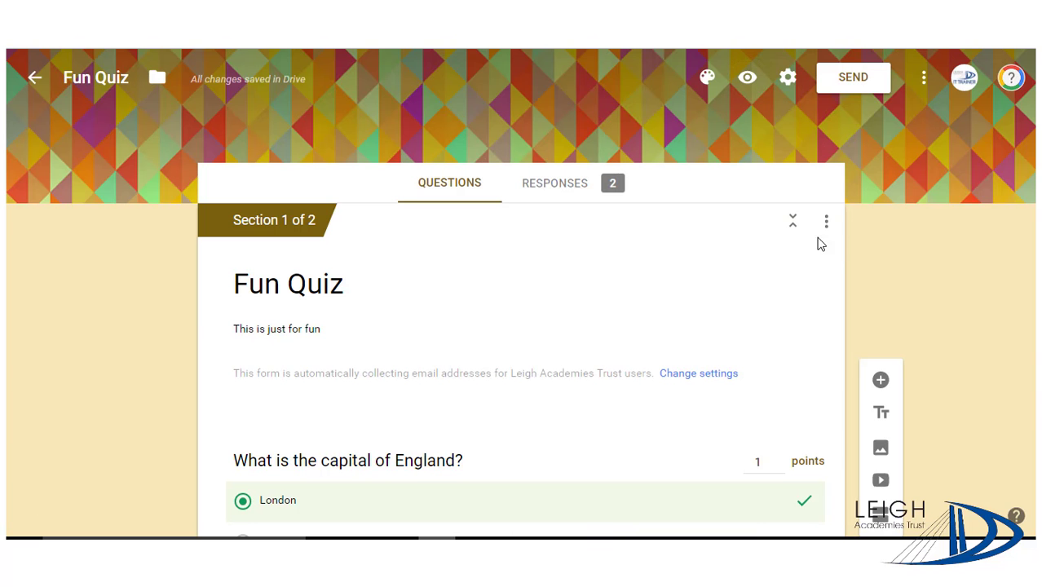
left_click(553, 184)
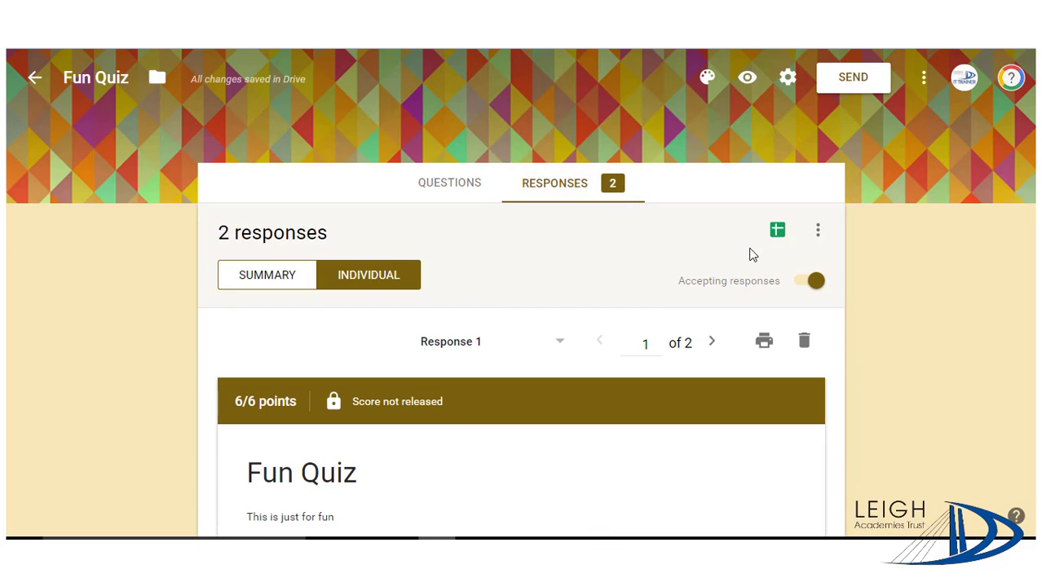